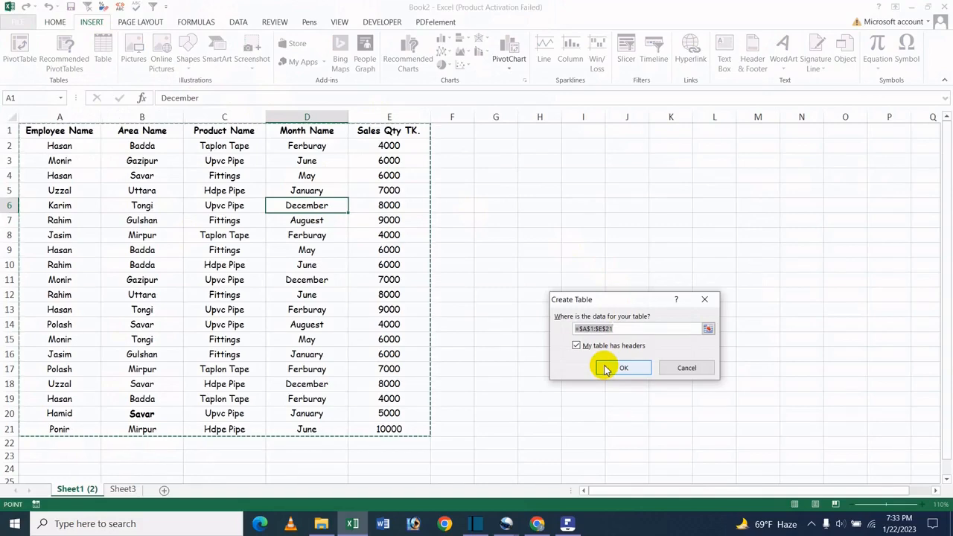
- Create a table with headers from the sales data range A1:E21
{"action": "left_click", "coordinate": [624, 370]}
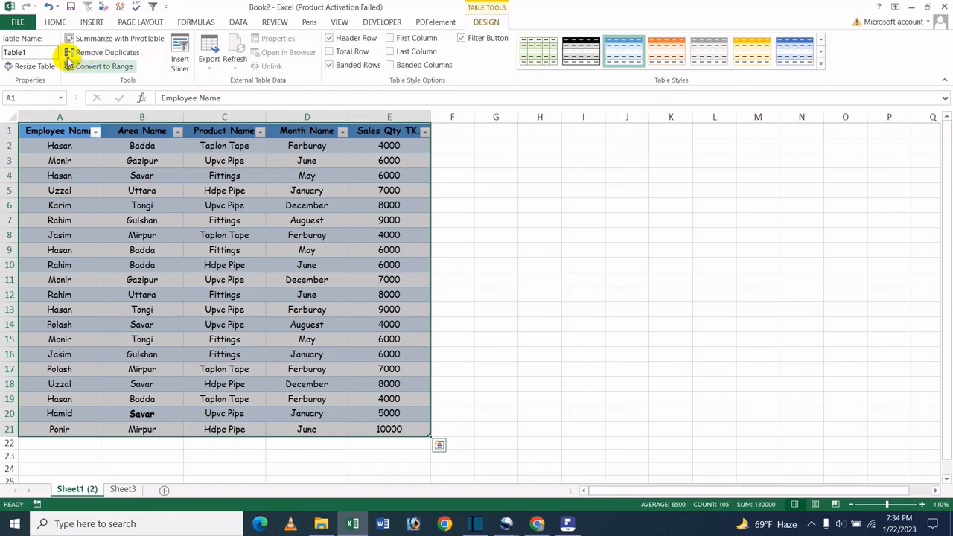
{"action": "left_click", "coordinate": [130, 190]}
{"action": "left_click", "coordinate": [173, 298]}
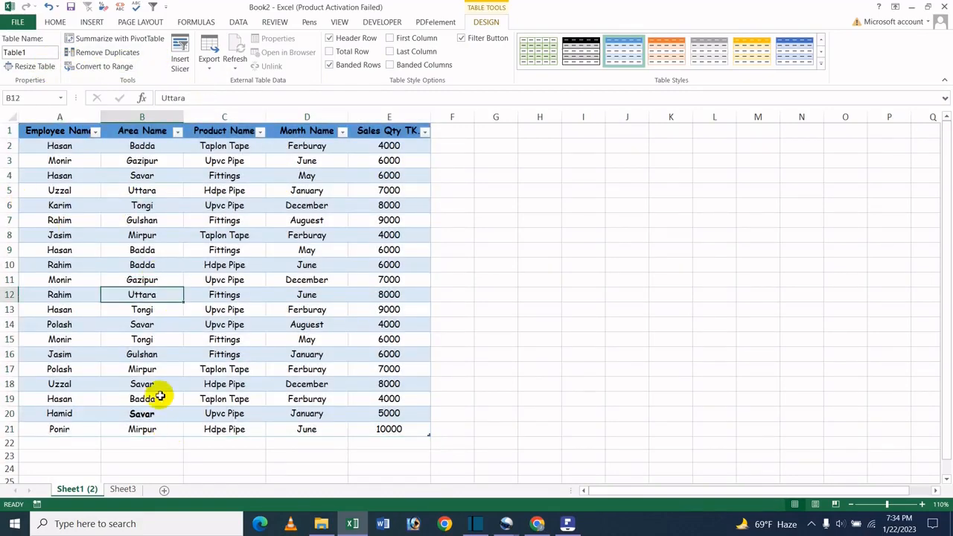
{"action": "left_click", "coordinate": [330, 268]}
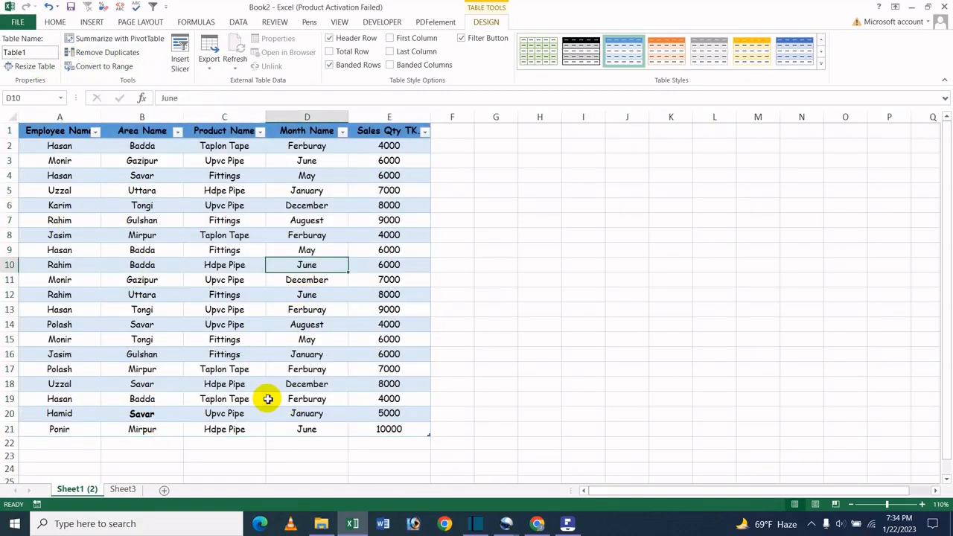
{"action": "left_click", "coordinate": [195, 207]}
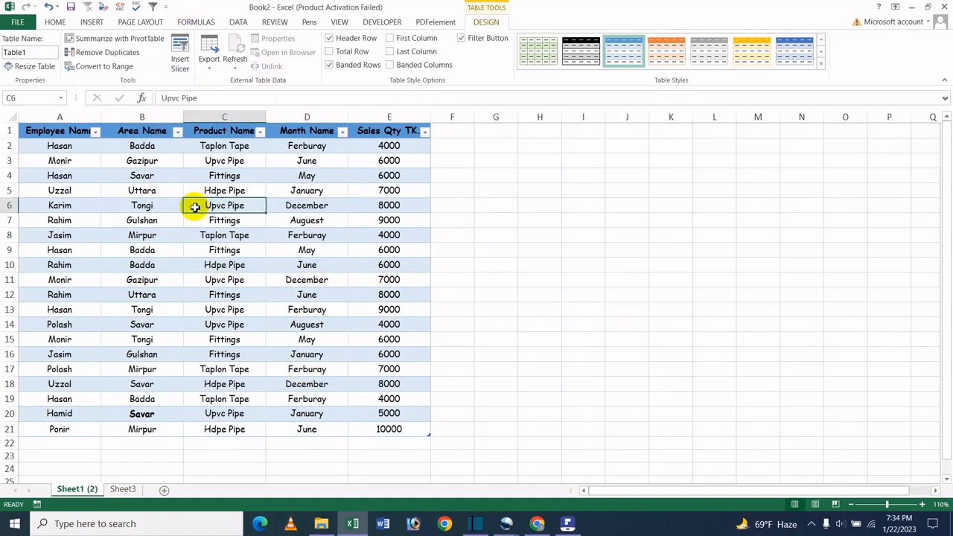
- Rename the table to Icche
{"action": "left_click", "coordinate": [38, 54]}
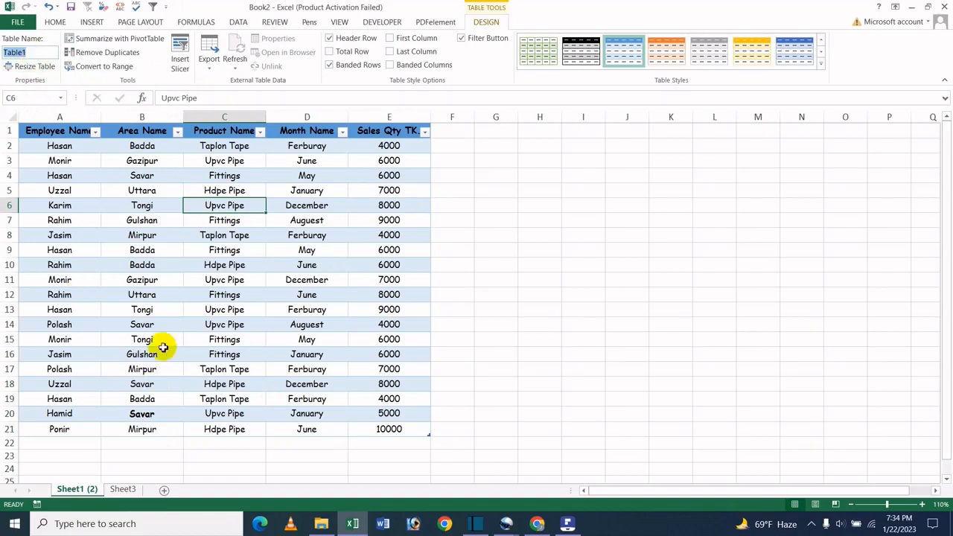
{"action": "left_click", "coordinate": [94, 193]}
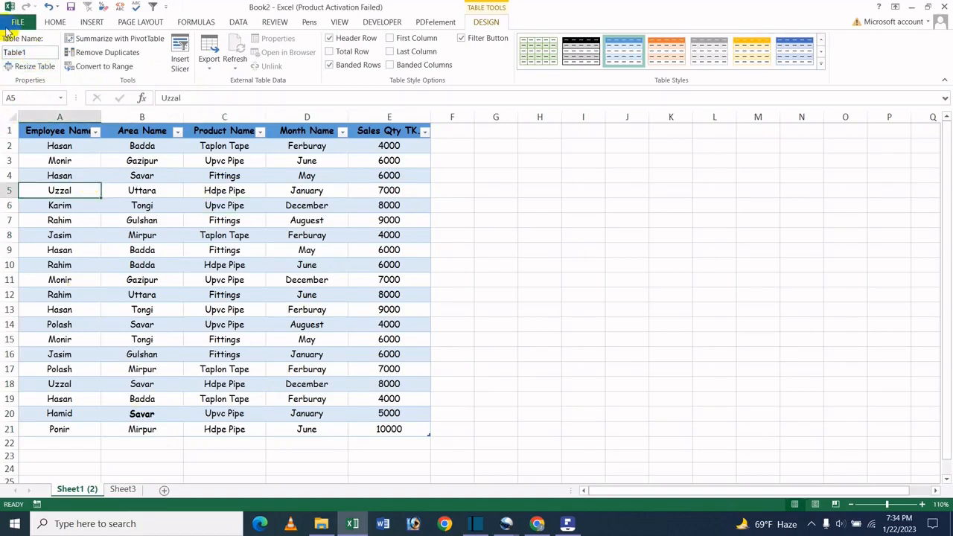
{"action": "left_click", "coordinate": [52, 47]}
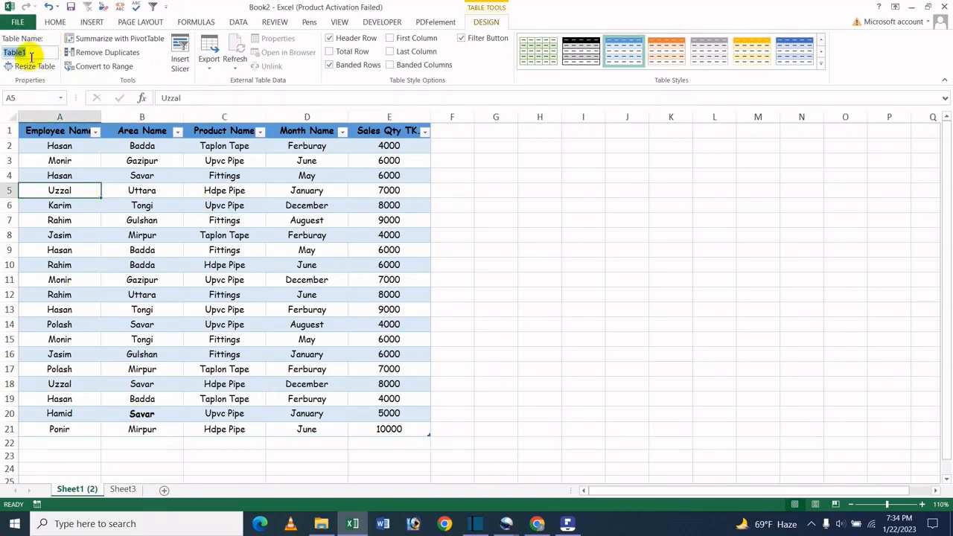
{"action": "type", "text": "Icche"}
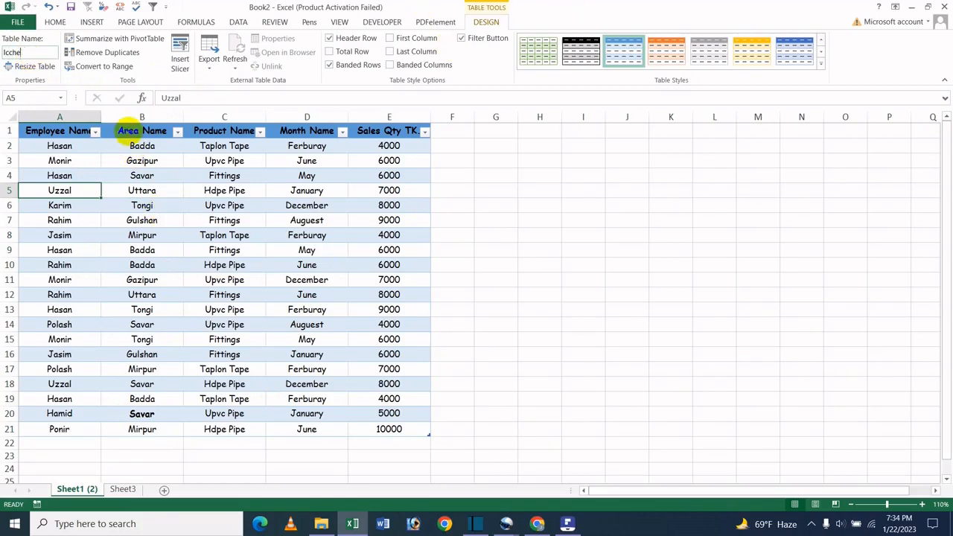
{"action": "left_click", "coordinate": [293, 178]}
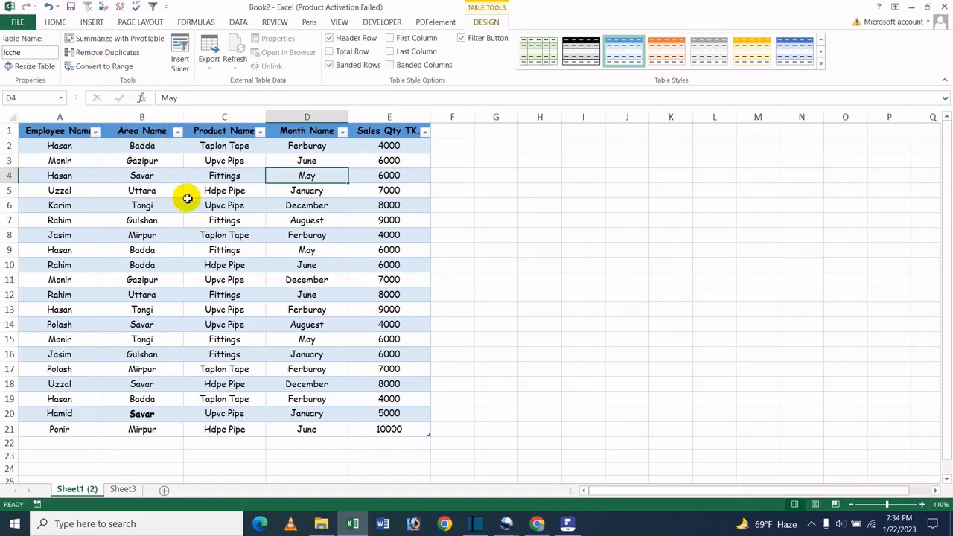
- Resize the table to the range A1:E23 so it takes in two empty rows below the data
{"action": "left_click", "coordinate": [188, 196]}
{"action": "left_click", "coordinate": [30, 65]}
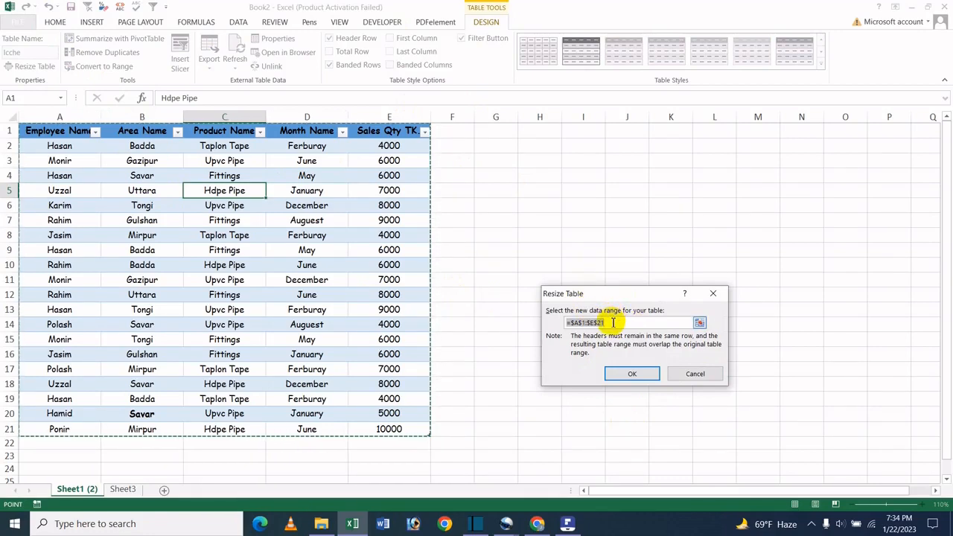
{"action": "key", "text": "BackSpace"}
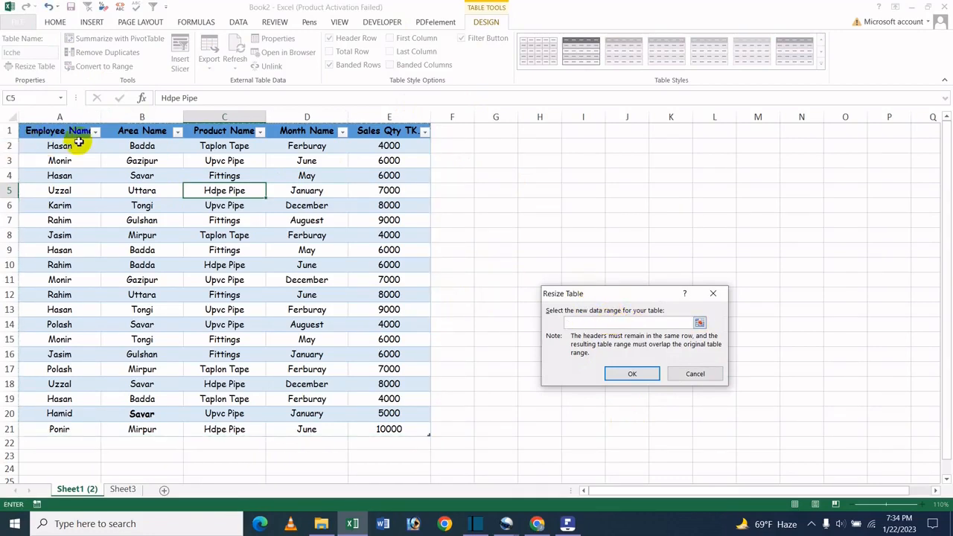
{"action": "left_click_drag", "start_coordinate": [79, 136], "coordinate": [387, 449]}
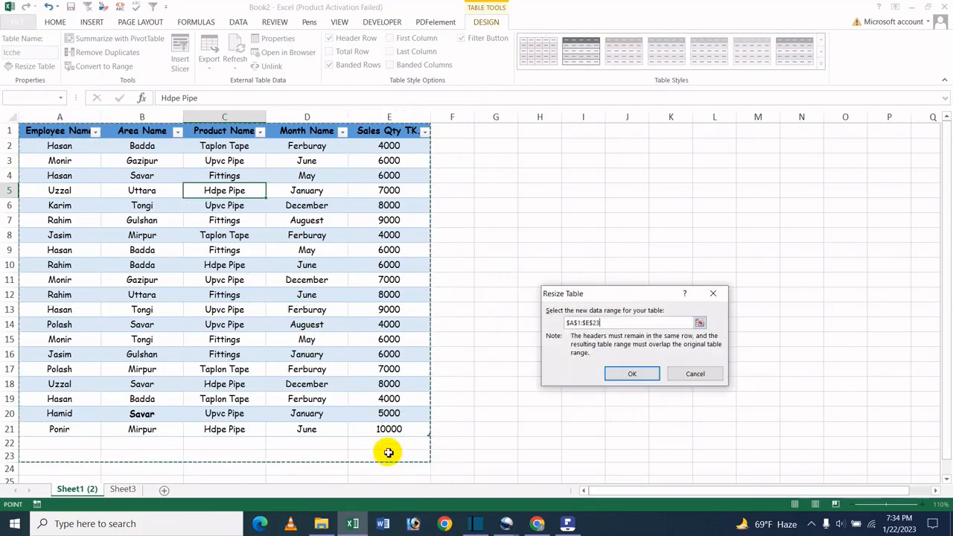
{"action": "left_click", "coordinate": [642, 375]}
{"action": "left_click", "coordinate": [374, 446]}
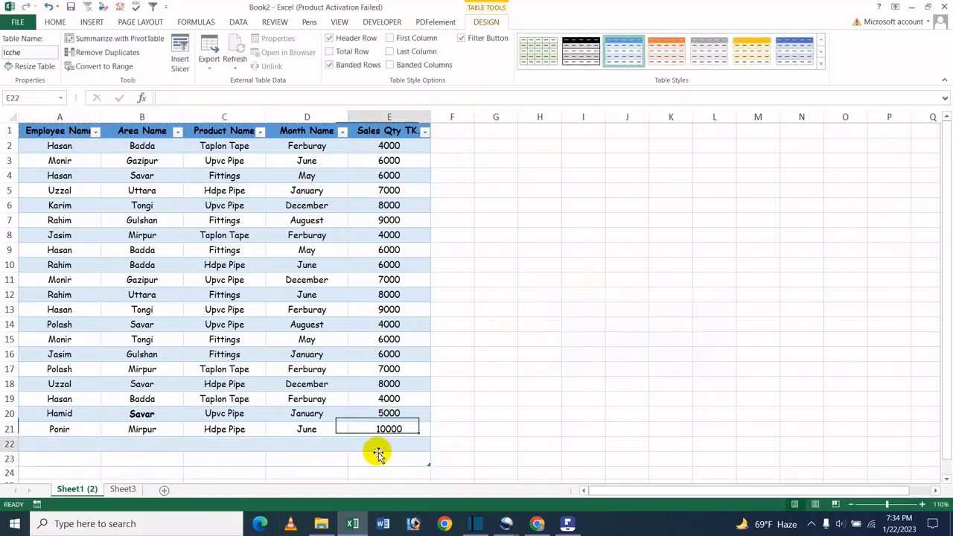
{"action": "left_click", "coordinate": [313, 454]}
{"action": "left_click", "coordinate": [232, 440]}
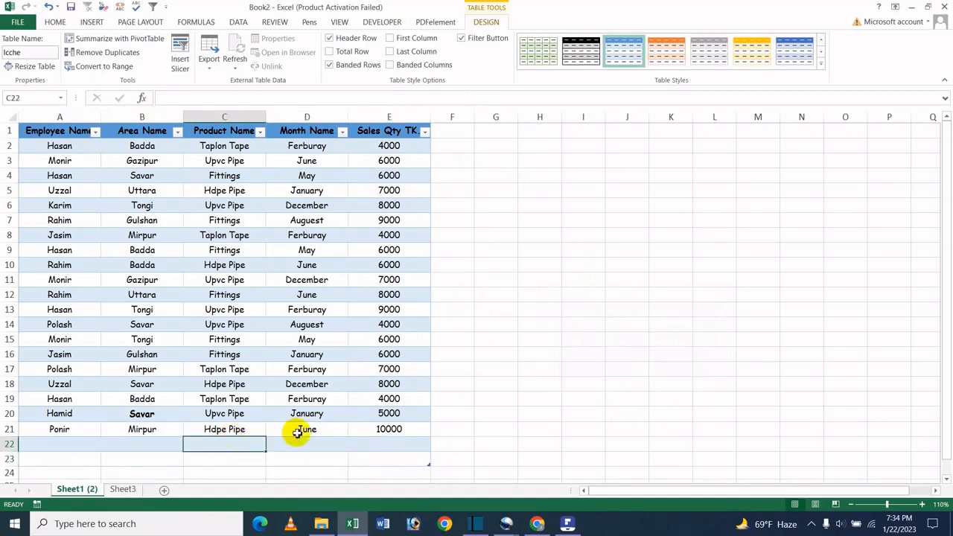
- Enter an employee name in A22 and Dhaka as the area name in B22
{"action": "type", "text": "d"}
{"action": "key", "text": "BackSpace"}
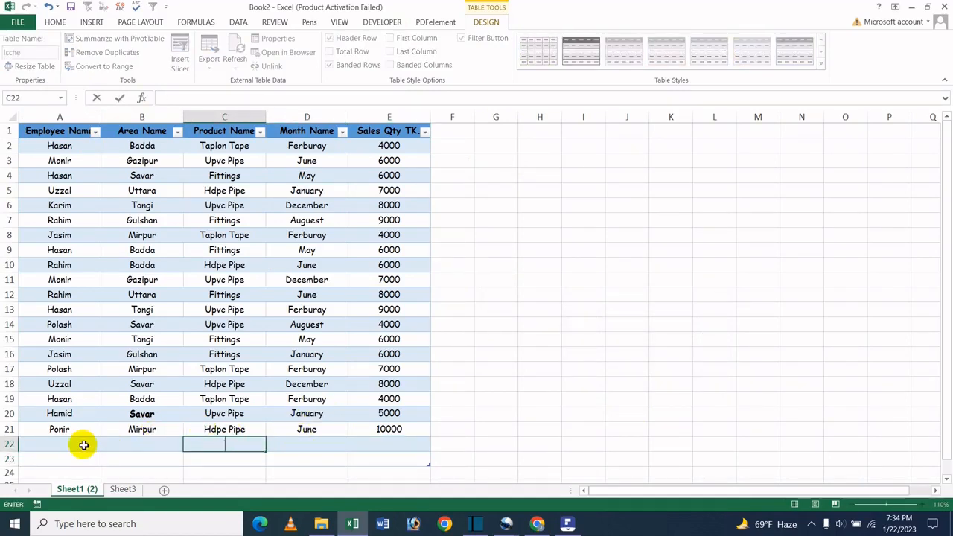
{"action": "left_click", "coordinate": [74, 447]}
{"action": "type", "text": "Icche"}
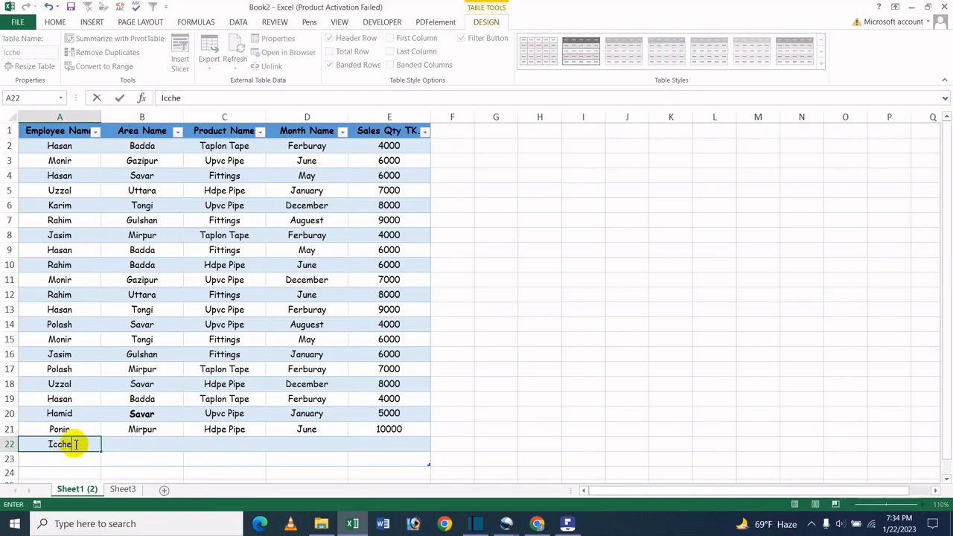
{"action": "left_click", "coordinate": [134, 447]}
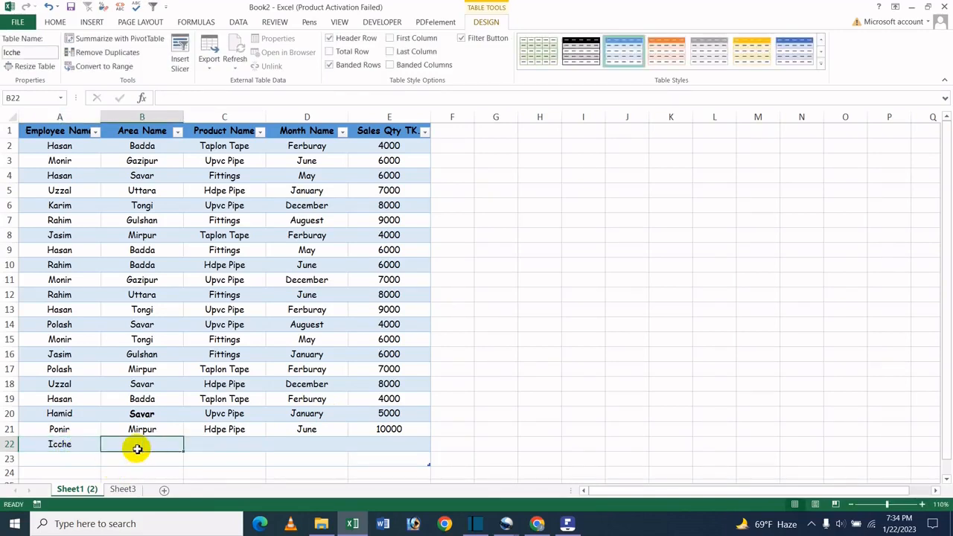
{"action": "type", "text": "Dhaka"}
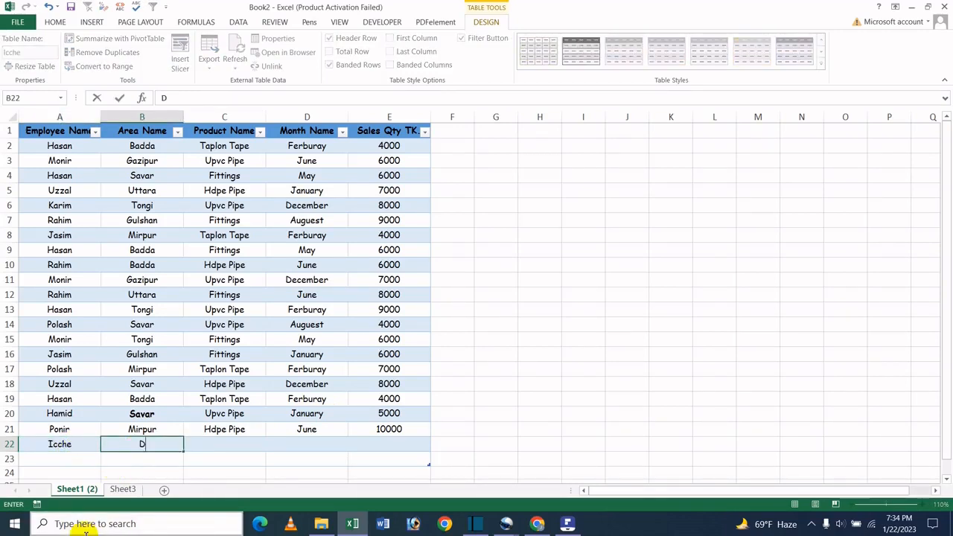
{"action": "left_click", "coordinate": [205, 448]}
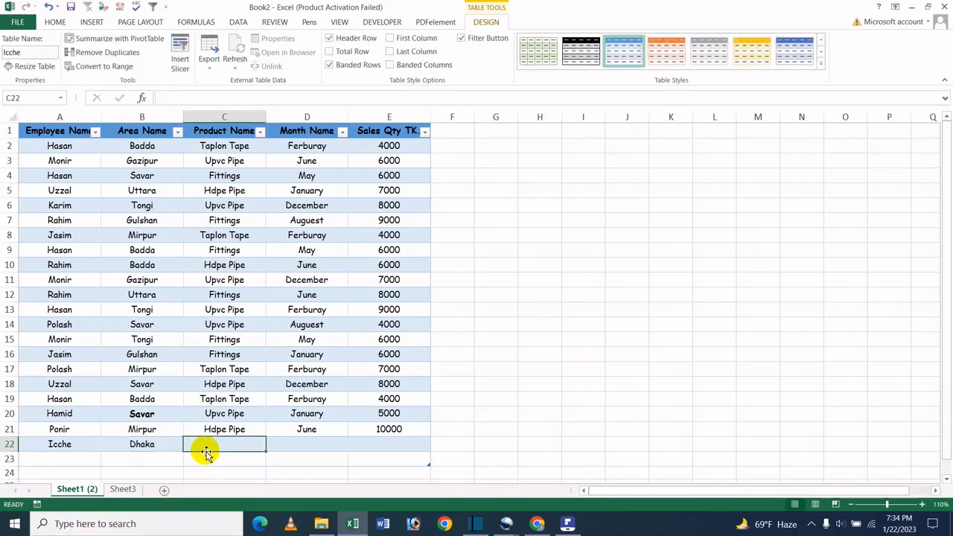
{"action": "left_click", "coordinate": [306, 428]}
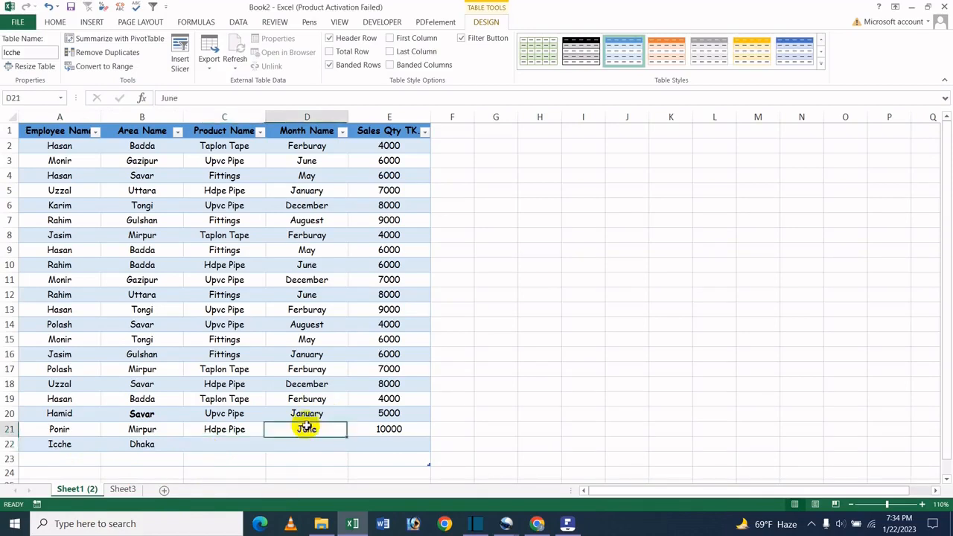
{"action": "left_click", "coordinate": [354, 314]}
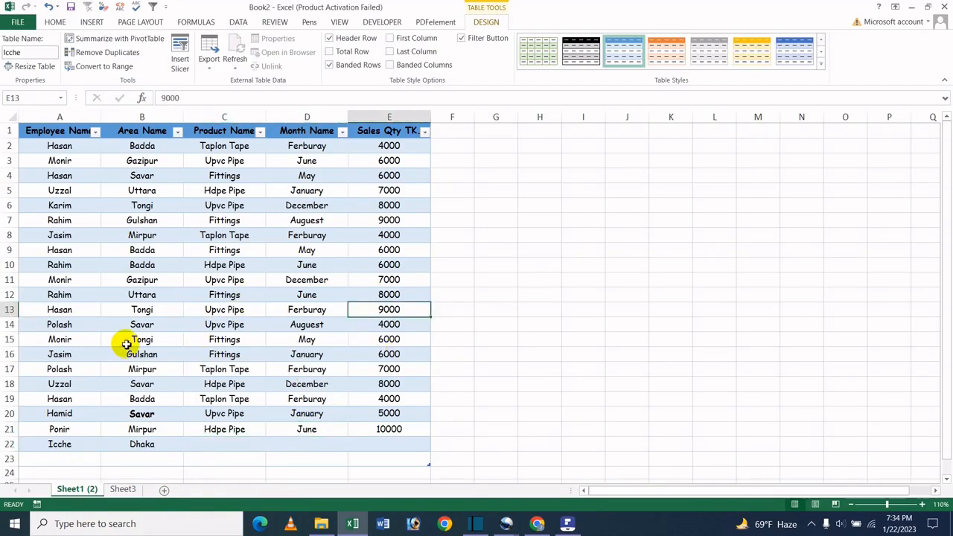
{"action": "left_click", "coordinate": [127, 344]}
- Complete row 22 with product name gdfg, month name dfgfdg and sales quantity 50000
{"action": "left_click", "coordinate": [229, 449]}
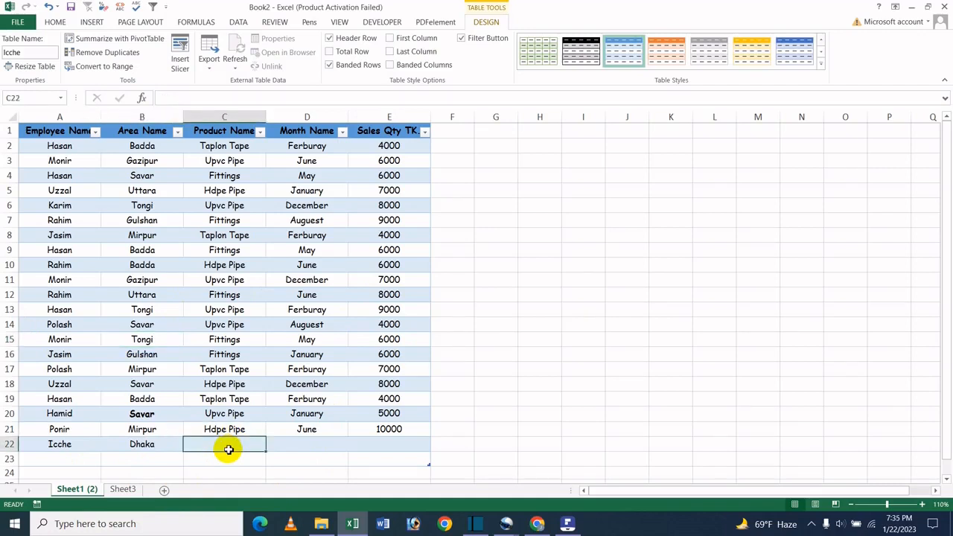
{"action": "type", "text": "gdfg"}
{"action": "key", "text": "Tab"}
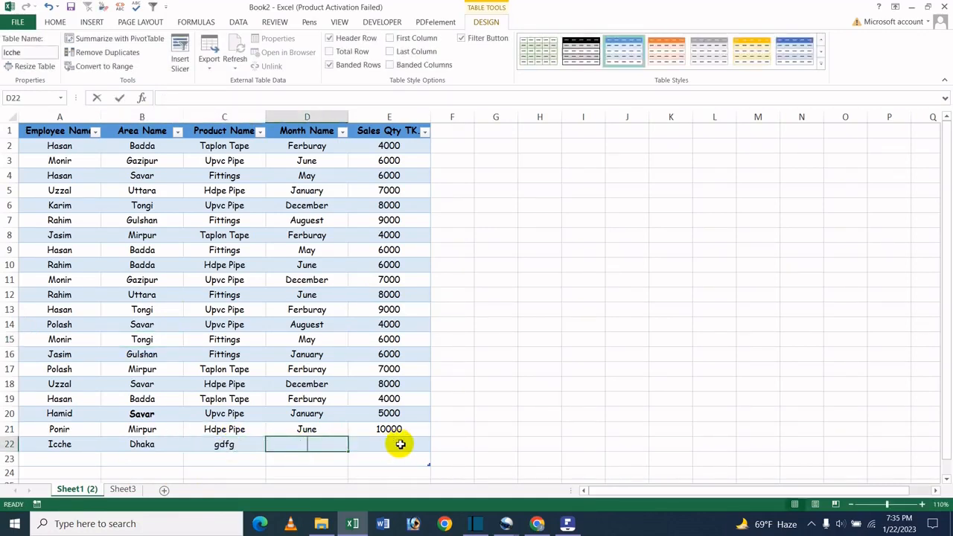
{"action": "type", "text": "dfgfdg"}
{"action": "left_click", "coordinate": [402, 445]}
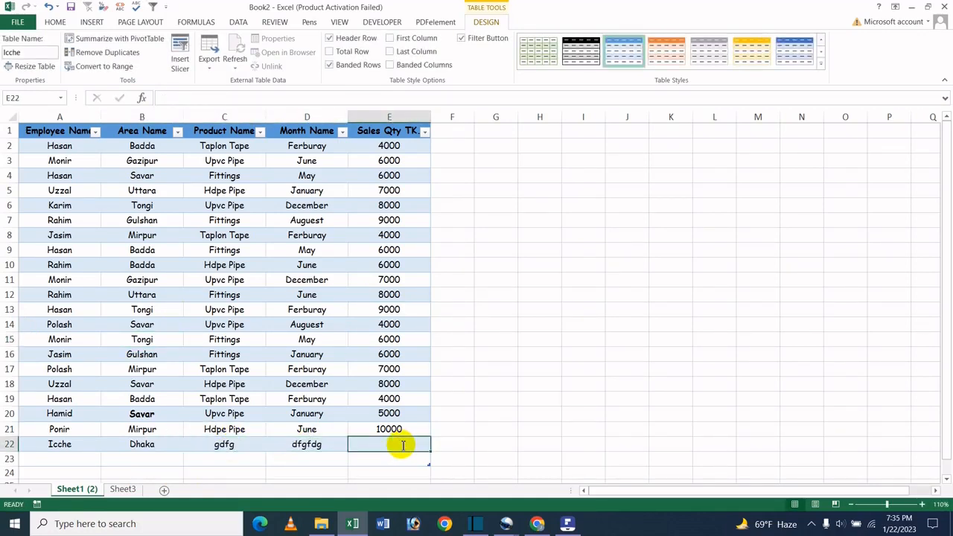
{"action": "type", "text": "50000"}
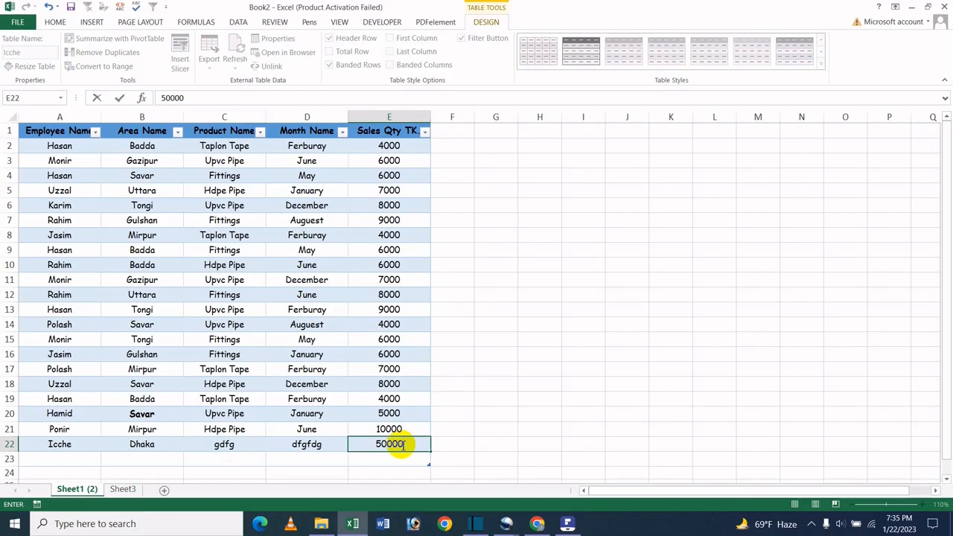
{"action": "key", "text": "Return"}
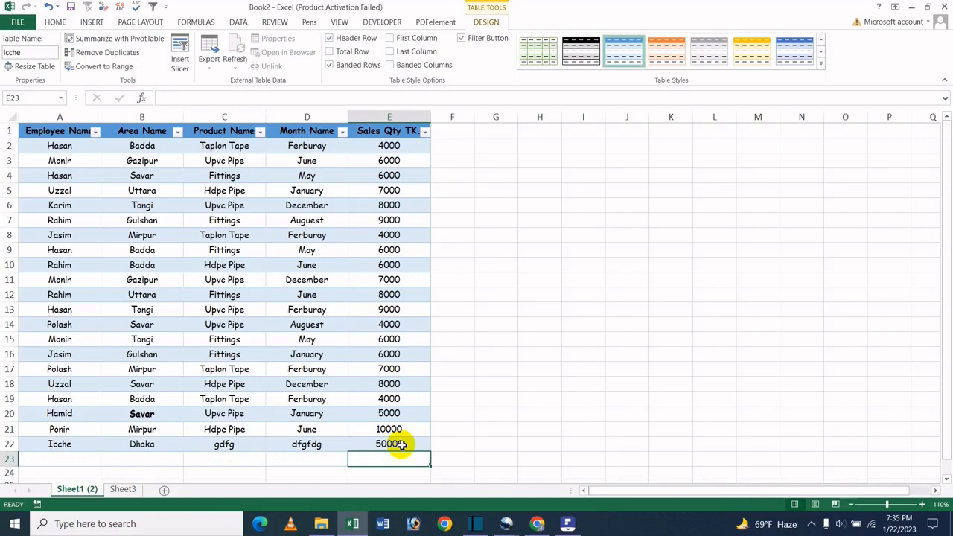
{"action": "key", "text": "Up"}
{"action": "key", "text": "Up"}
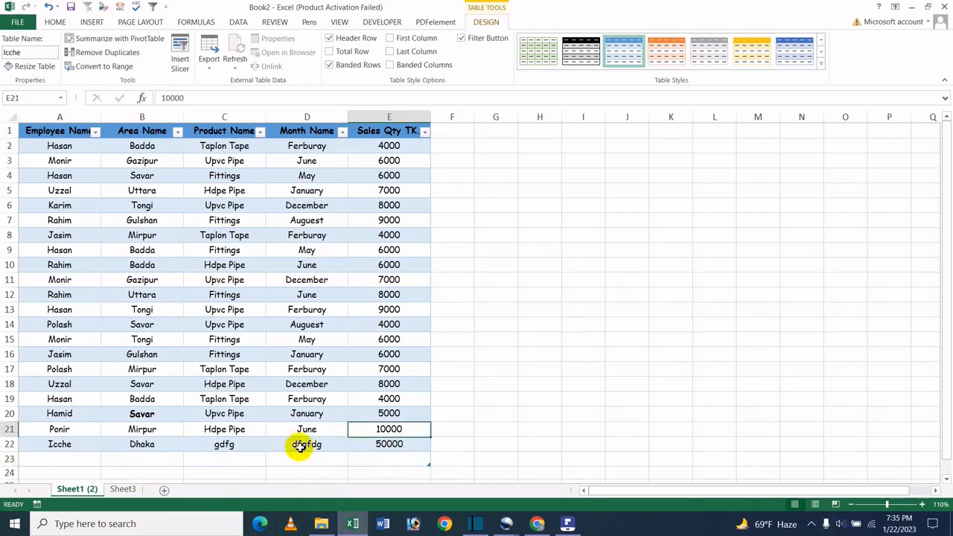
- Fill the first three cells of row 23 with csdf, sdfsdf and sdfdsf
{"action": "left_click", "coordinate": [79, 450]}
{"action": "left_click", "coordinate": [93, 457]}
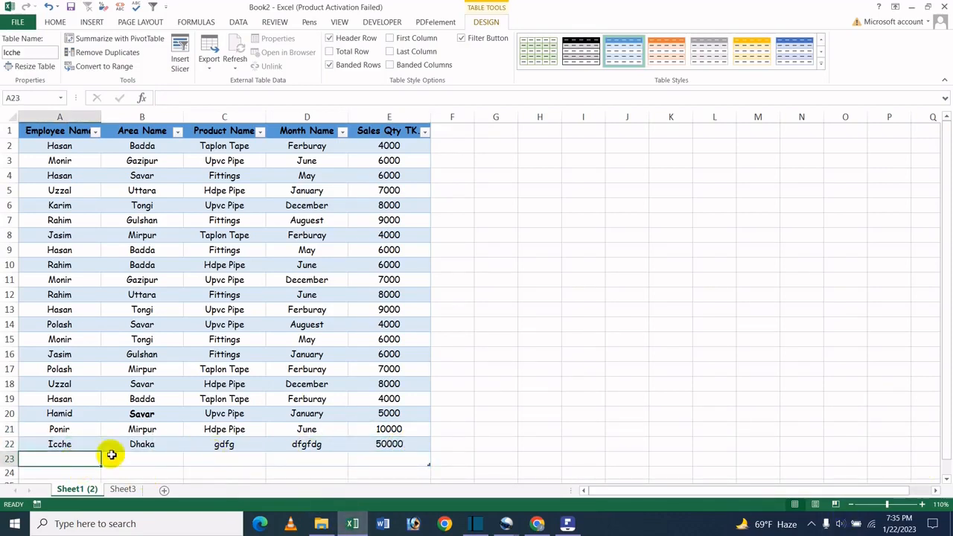
{"action": "type", "text": "csdf"}
{"action": "left_click", "coordinate": [141, 459]}
{"action": "type", "text": "sdfsdf"}
{"action": "left_click", "coordinate": [223, 456]}
{"action": "type", "text": "sdfdsf"}
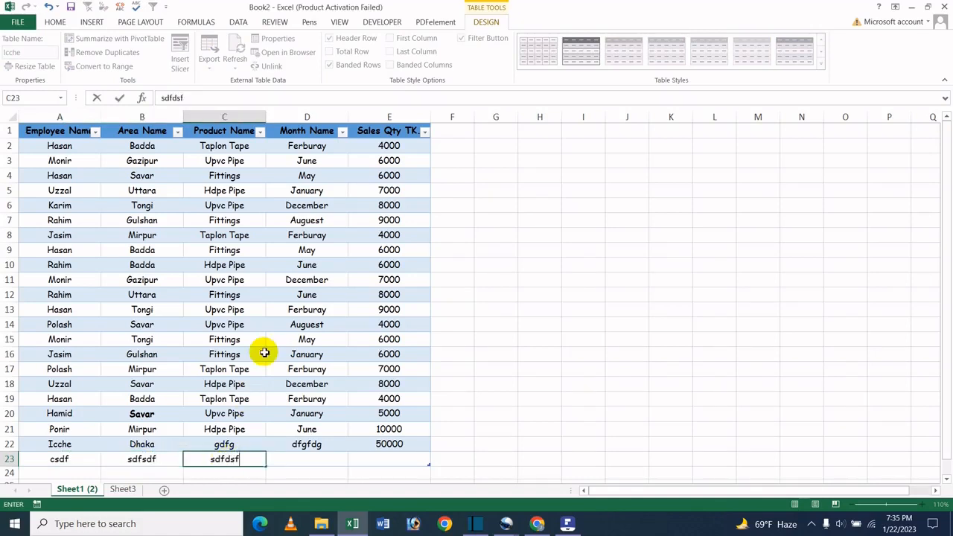
{"action": "left_click", "coordinate": [262, 354]}
{"action": "left_click", "coordinate": [158, 236]}
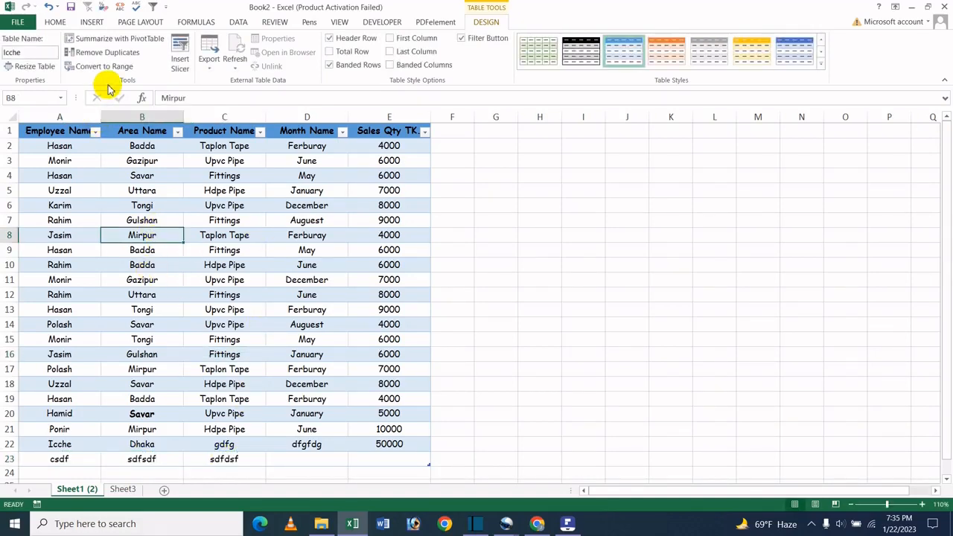
- Summarize the Icche table with a PivotTable placed on a new worksheet
{"action": "left_click", "coordinate": [97, 43]}
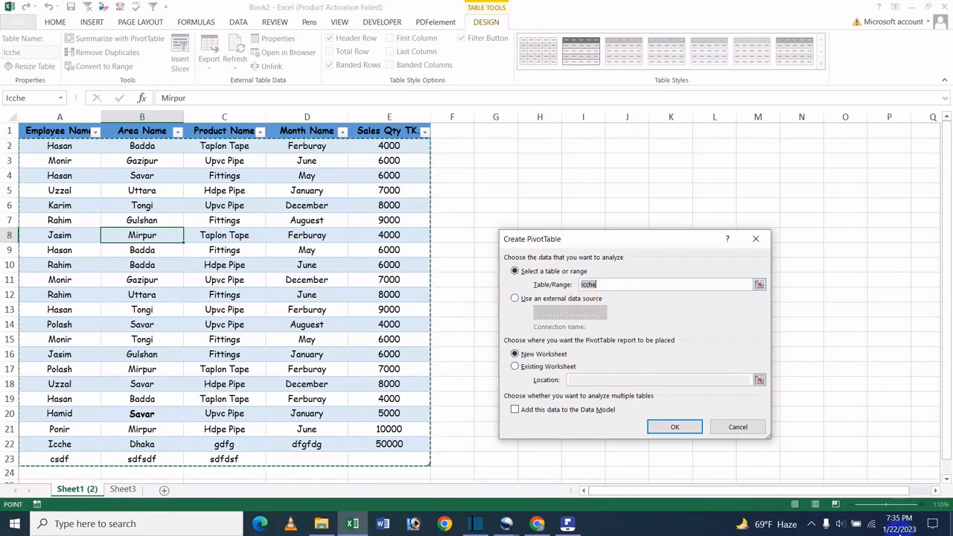
{"action": "left_click", "coordinate": [674, 427]}
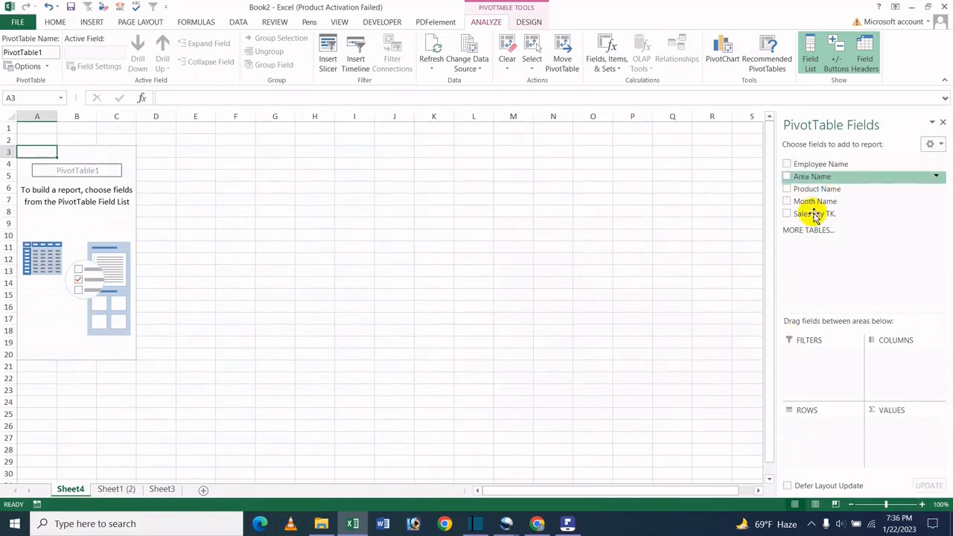
- Delete the worksheet holding the empty PivotTable and confirm the deletion
{"action": "right_click", "coordinate": [66, 491]}
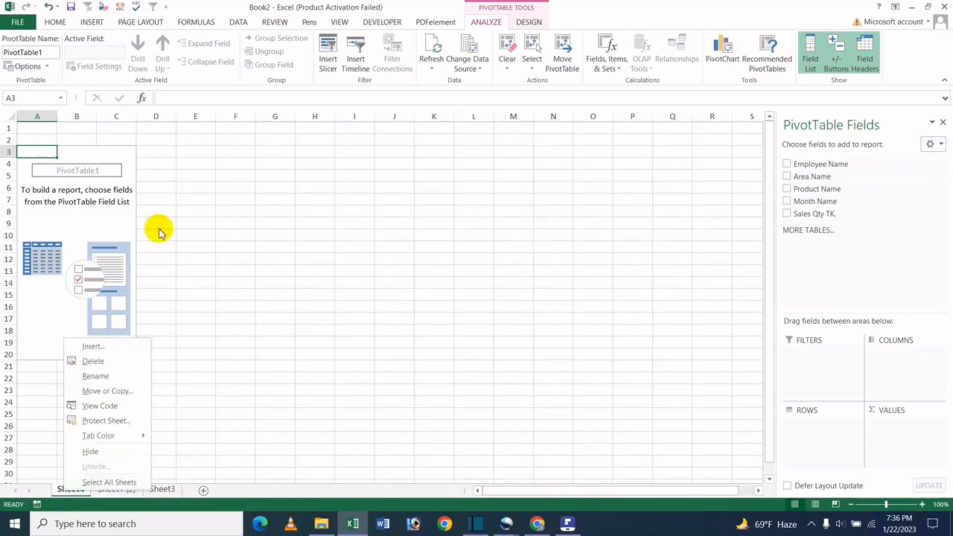
{"action": "left_click", "coordinate": [93, 361]}
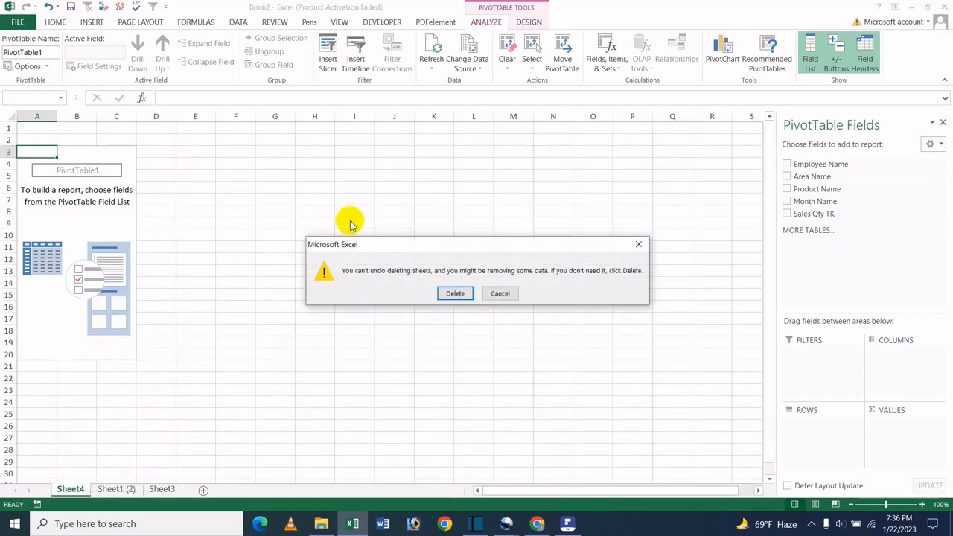
{"action": "left_click", "coordinate": [458, 294]}
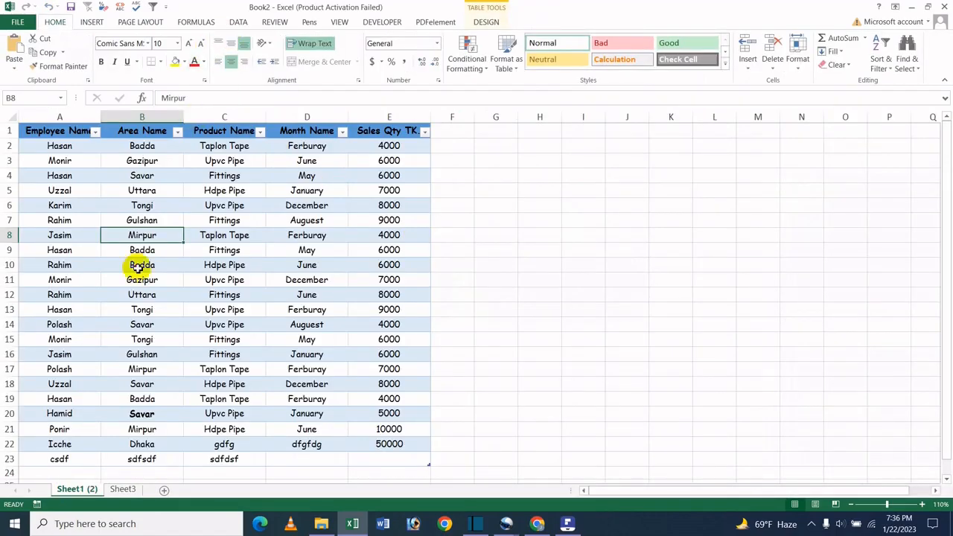
- Remove duplicate rows from the sales table by comparing only the Employee Name column, and undo the removal
{"action": "left_click", "coordinate": [137, 268]}
{"action": "left_click", "coordinate": [486, 22]}
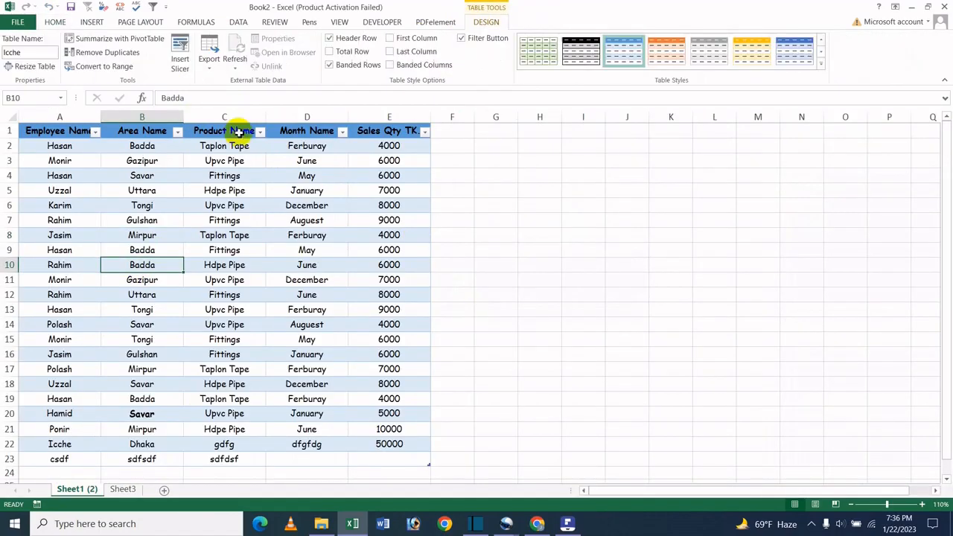
{"action": "left_click", "coordinate": [108, 53]}
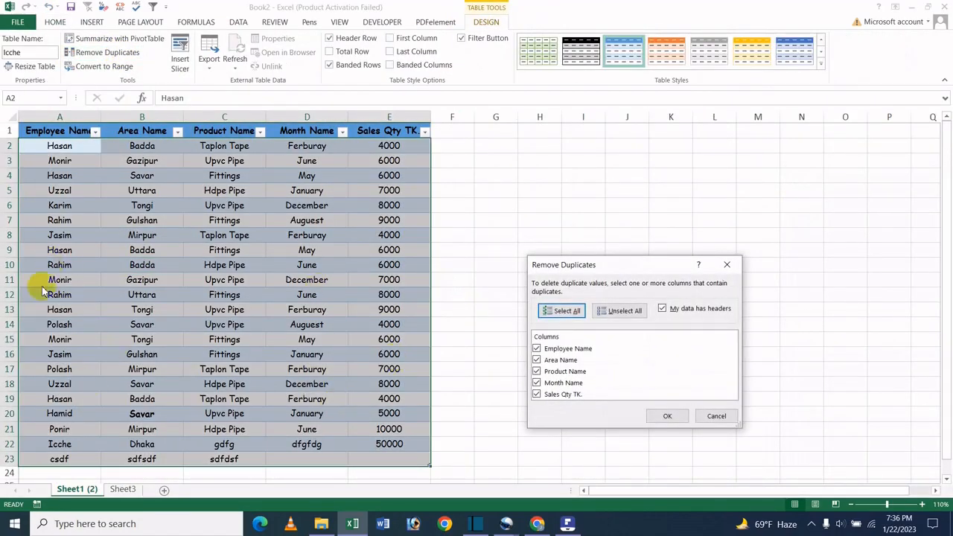
{"action": "left_click", "coordinate": [610, 313]}
{"action": "left_click", "coordinate": [537, 350]}
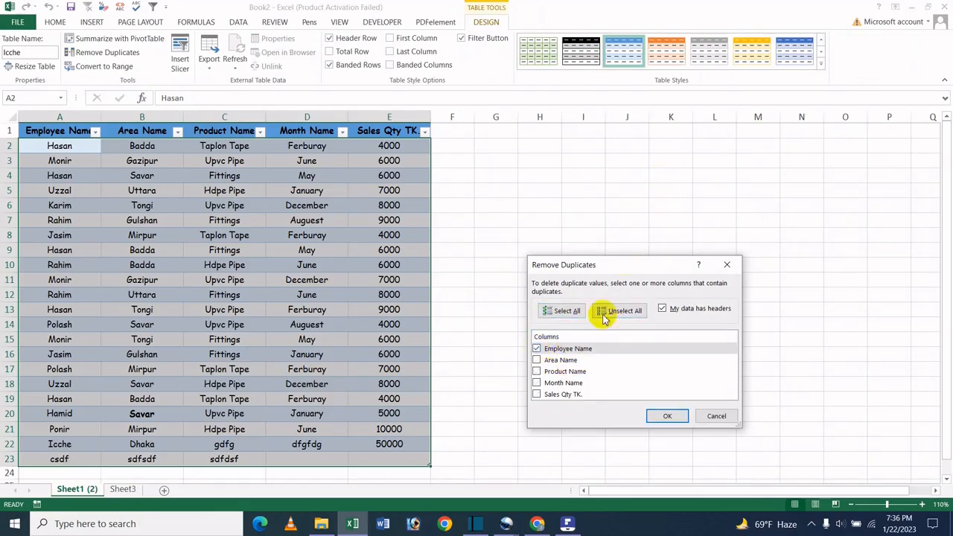
{"action": "left_click", "coordinate": [666, 415]}
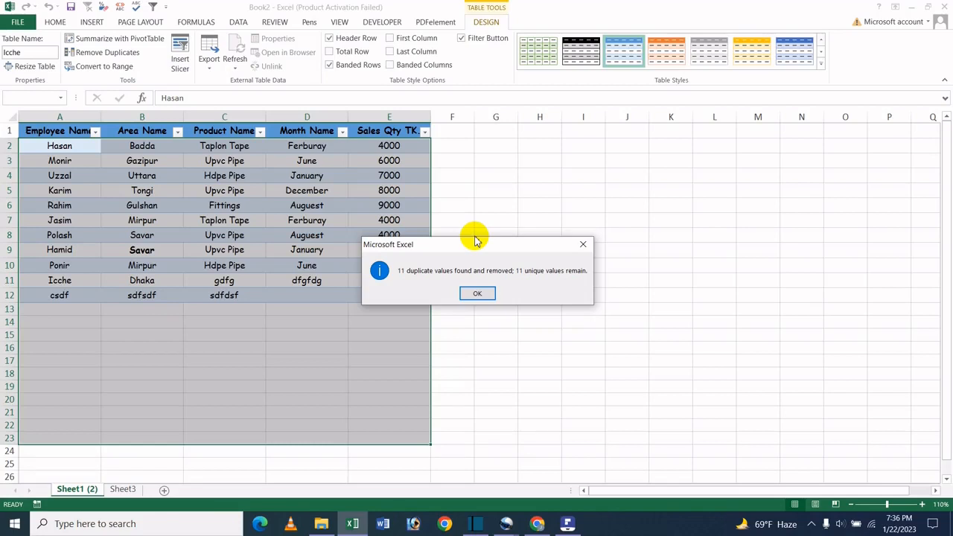
{"action": "left_click", "coordinate": [585, 246]}
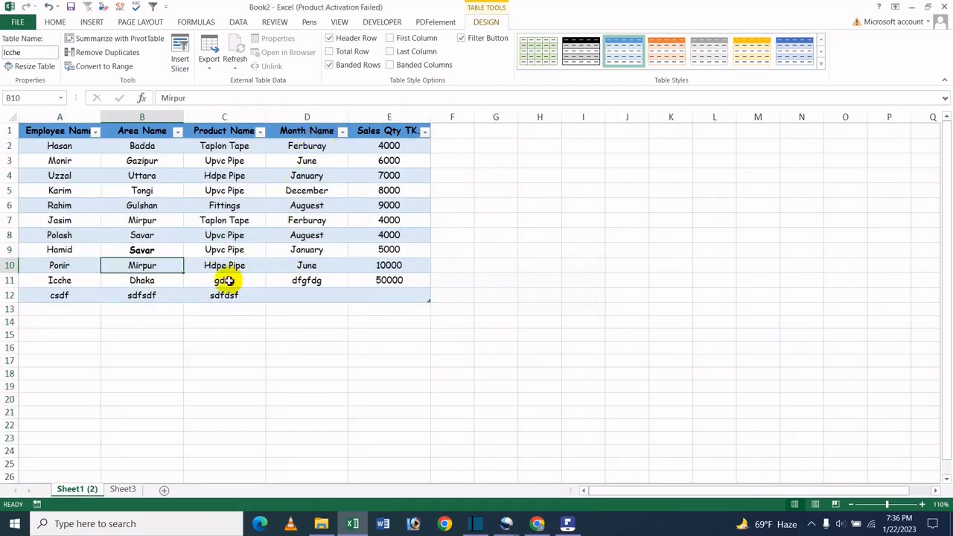
{"action": "key", "text": "ctrl+z"}
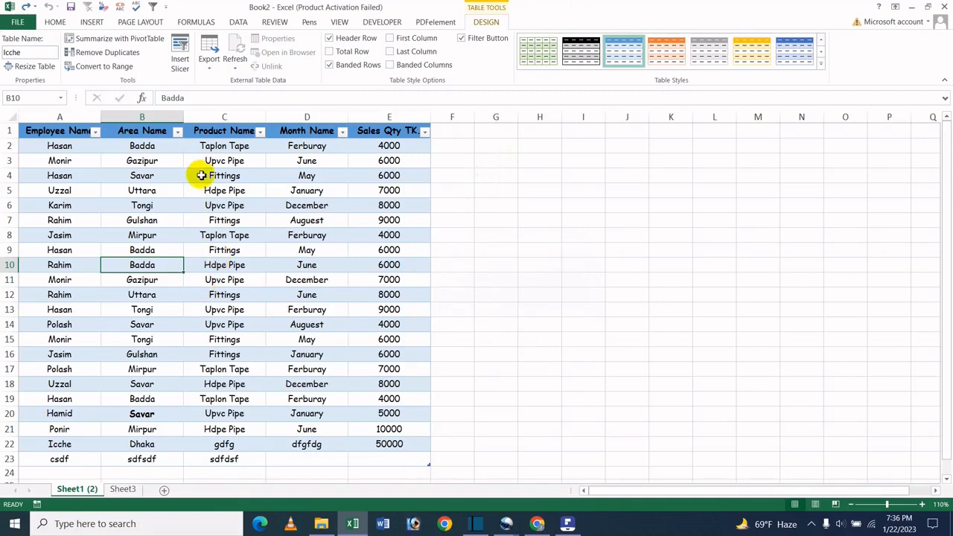
- Convert the sales table to a normal range, check the plain headers, and undo the conversion
{"action": "left_click", "coordinate": [261, 190]}
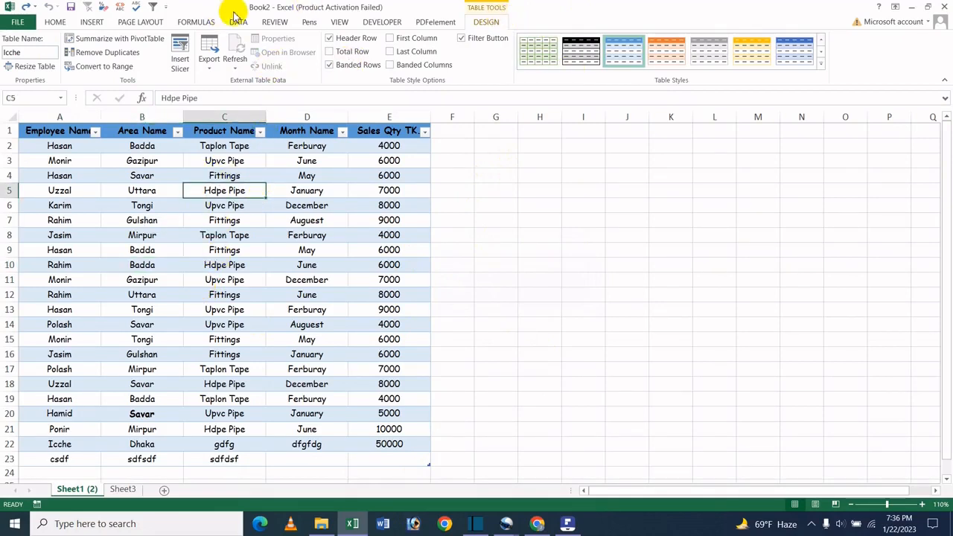
{"action": "left_click", "coordinate": [130, 67]}
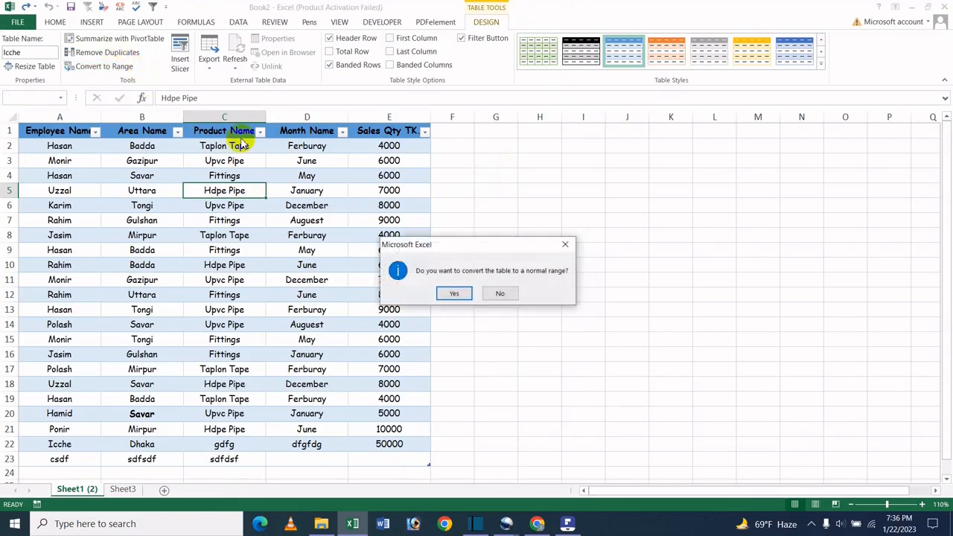
{"action": "left_click", "coordinate": [459, 294]}
{"action": "left_click", "coordinate": [306, 219]}
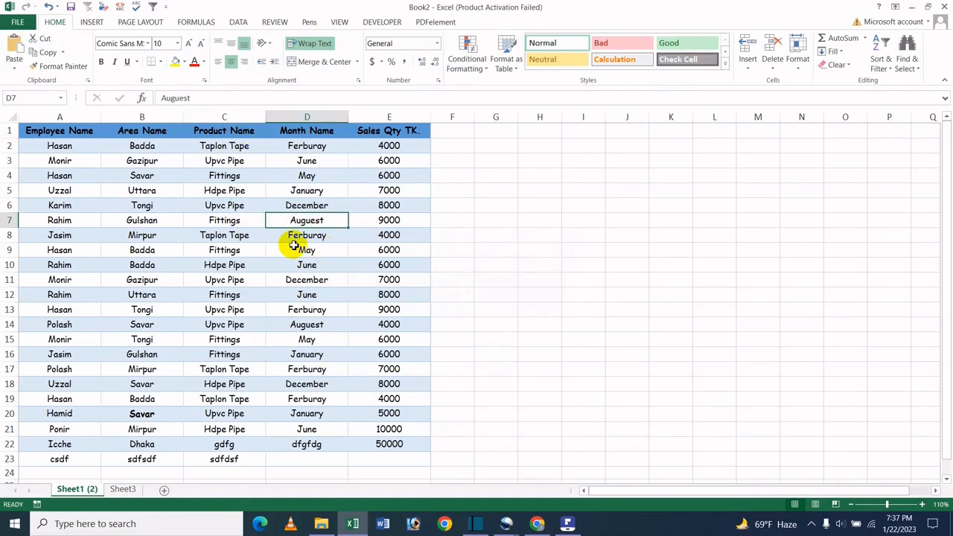
{"action": "left_click", "coordinate": [255, 131]}
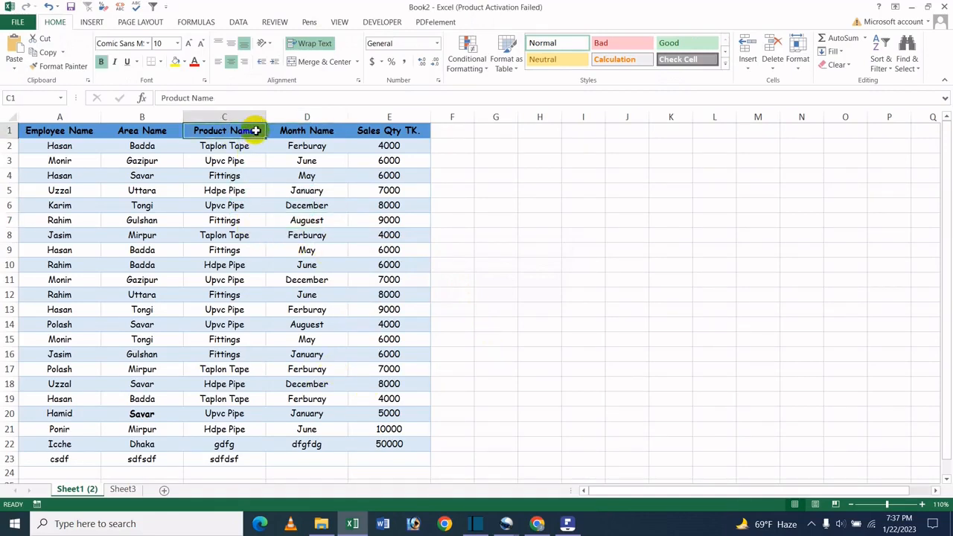
{"action": "left_click", "coordinate": [224, 237]}
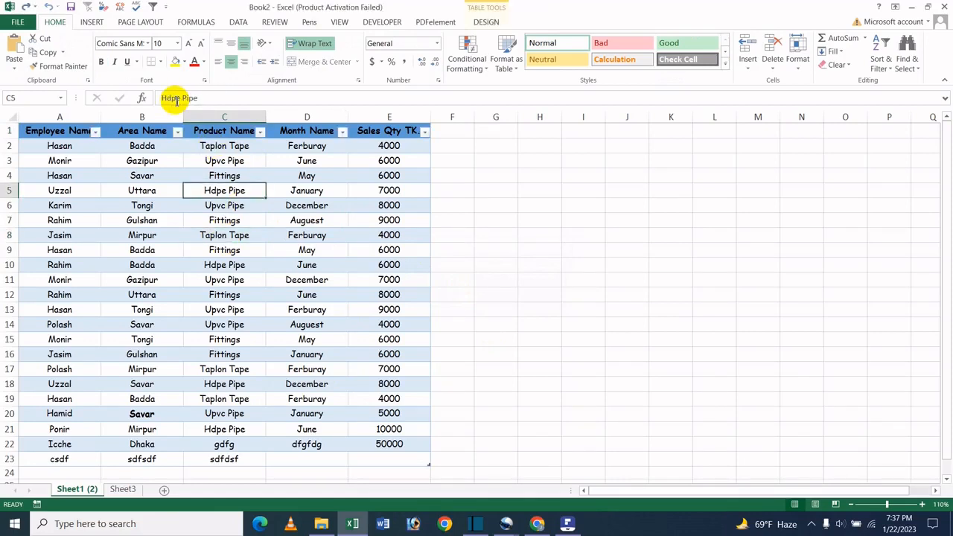
- Insert a slicer for Employee Name and move it clear of the table into the empty columns beside it
{"action": "left_click", "coordinate": [485, 22]}
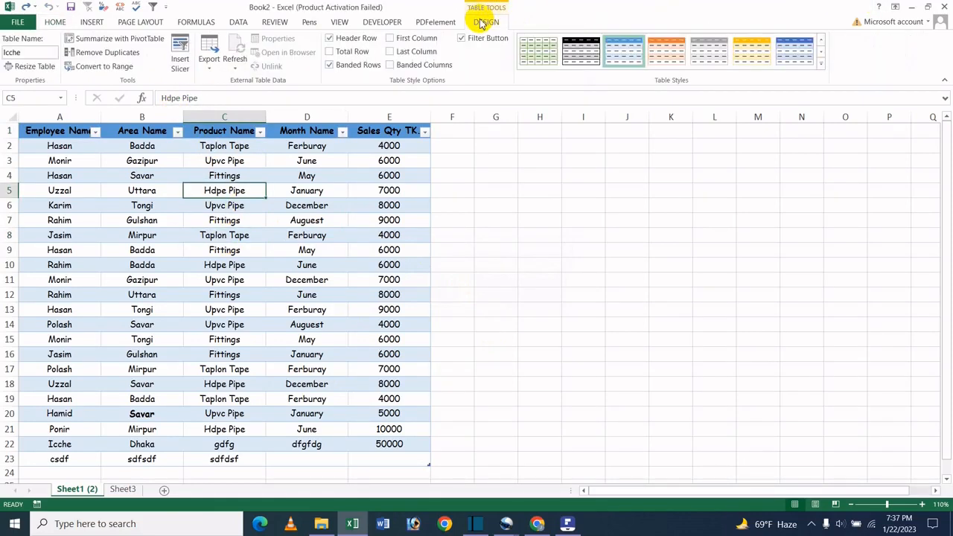
{"action": "left_click", "coordinate": [179, 58]}
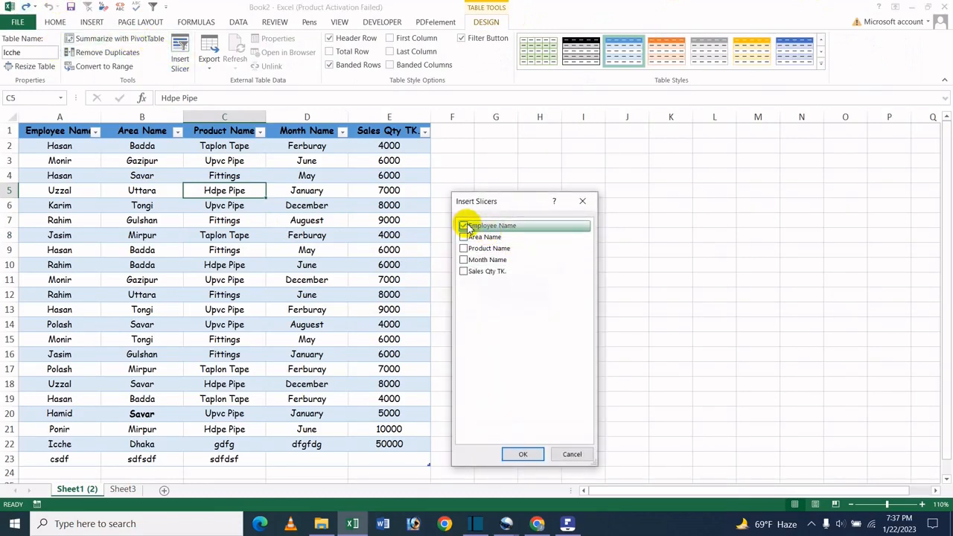
{"action": "left_click", "coordinate": [524, 457]}
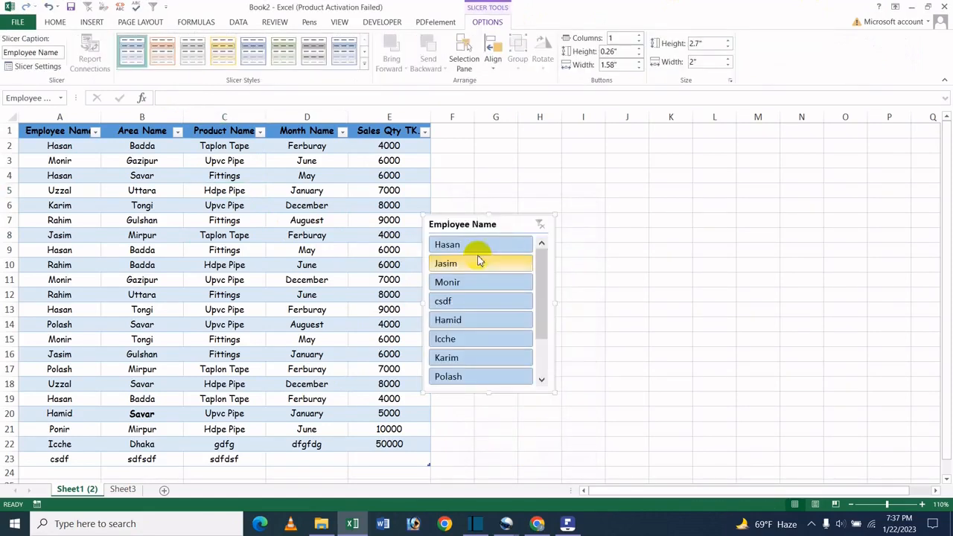
{"action": "left_click_drag", "start_coordinate": [497, 221], "coordinate": [588, 202]}
- Filter the table by each of the first three employees in the slicer, one after another, and clear the filter
{"action": "left_click", "coordinate": [594, 218]}
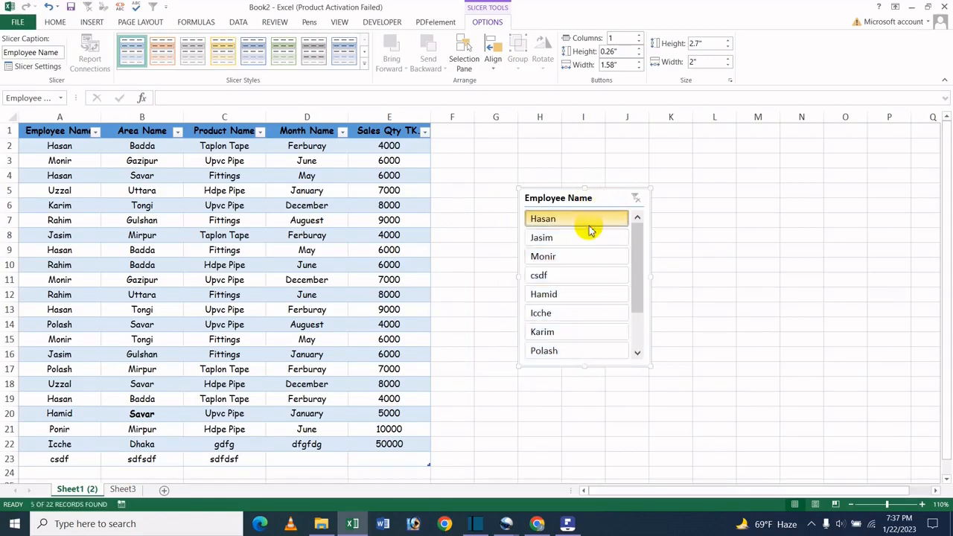
{"action": "left_click", "coordinate": [564, 239]}
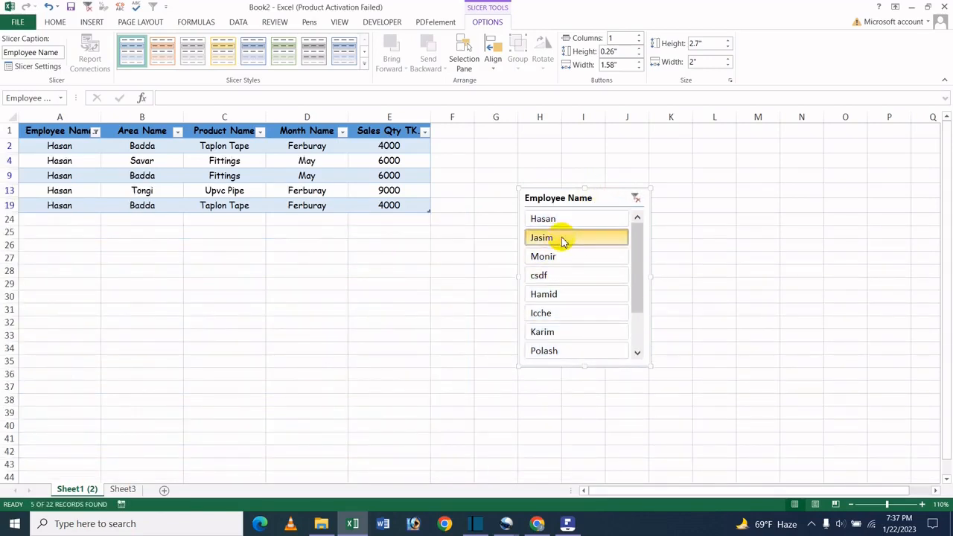
{"action": "left_click", "coordinate": [561, 258]}
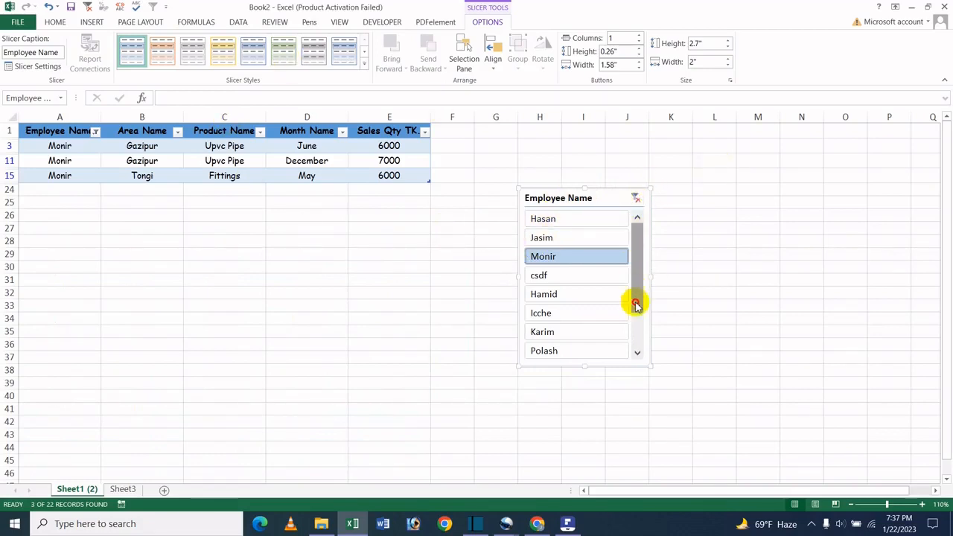
{"action": "scroll", "coordinate": [634, 305], "scroll_direction": "down", "scroll_amount": 3}
{"action": "scroll", "coordinate": [647, 272], "scroll_direction": "up", "scroll_amount": 3}
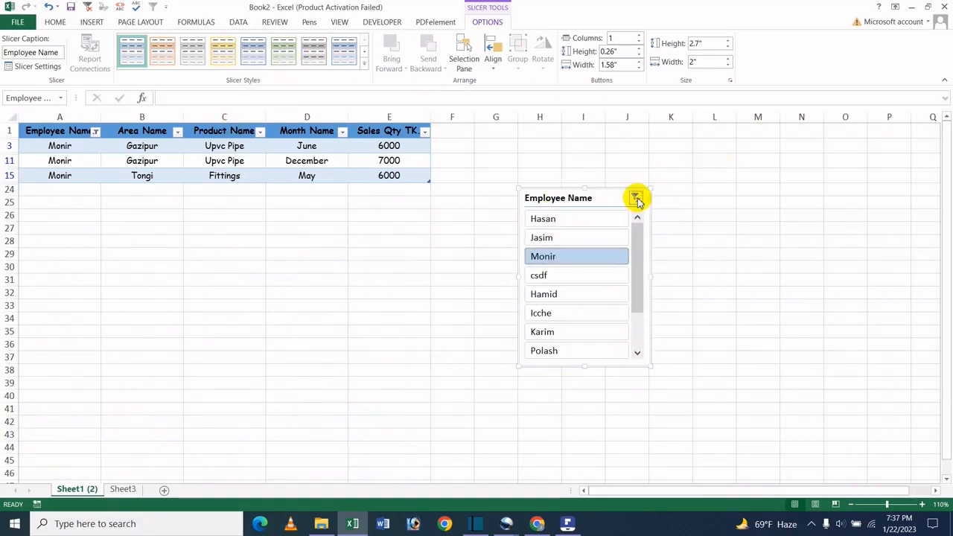
{"action": "left_click", "coordinate": [637, 199]}
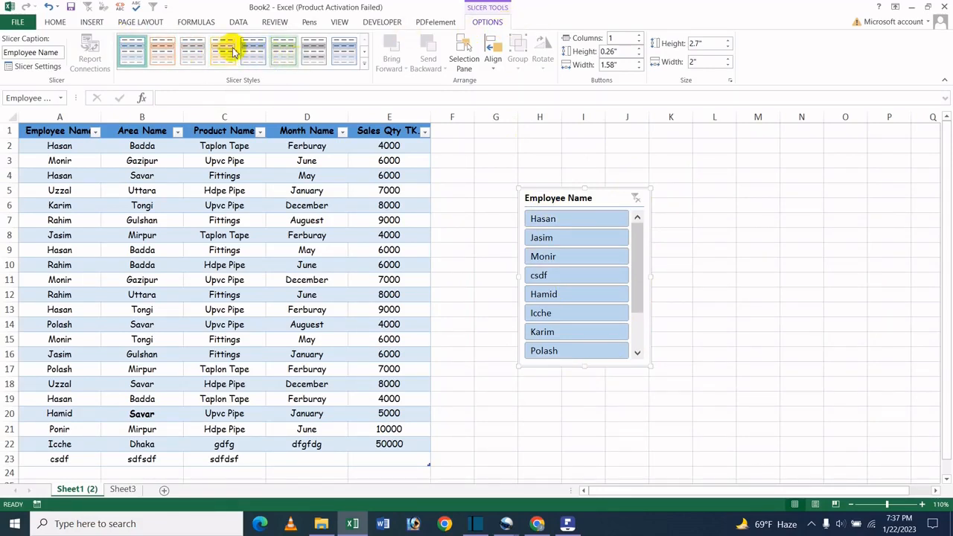
- Start a new slicer style and give its Whole Slicer element a yellow background fill
{"action": "left_click", "coordinate": [586, 257]}
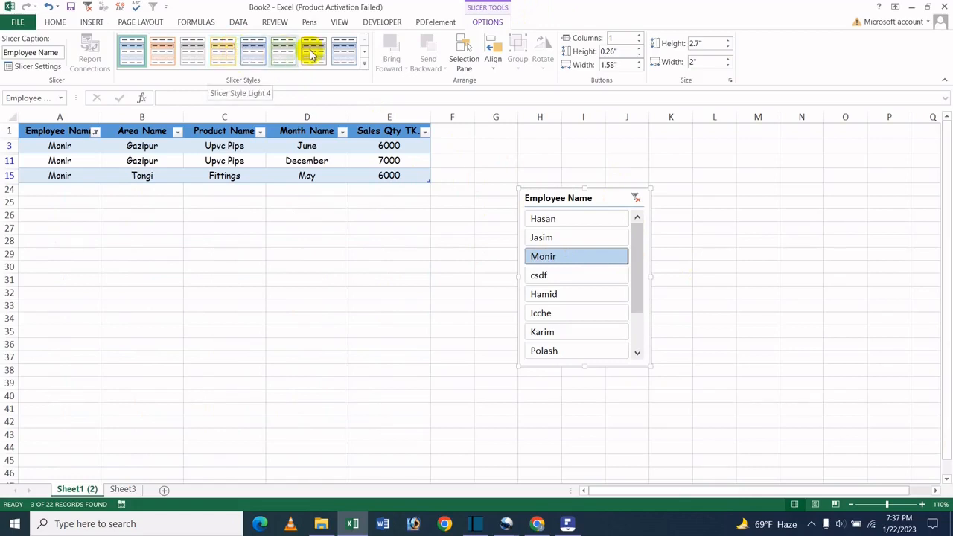
{"action": "left_click", "coordinate": [364, 67]}
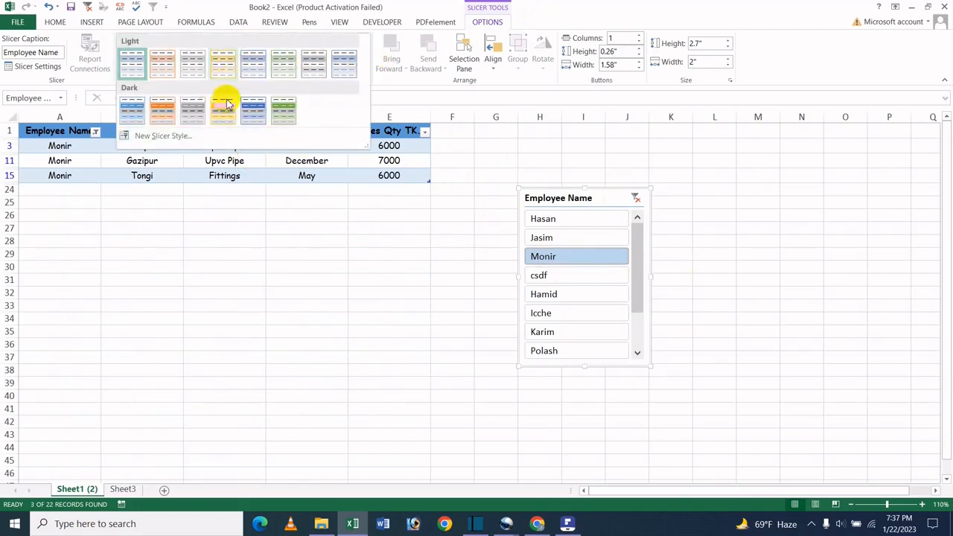
{"action": "left_click", "coordinate": [190, 139]}
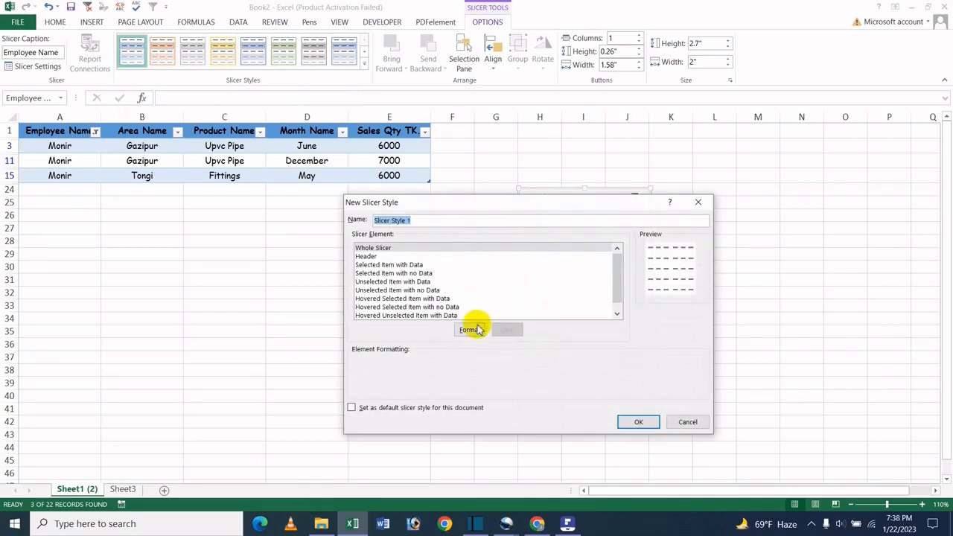
{"action": "left_click", "coordinate": [472, 332]}
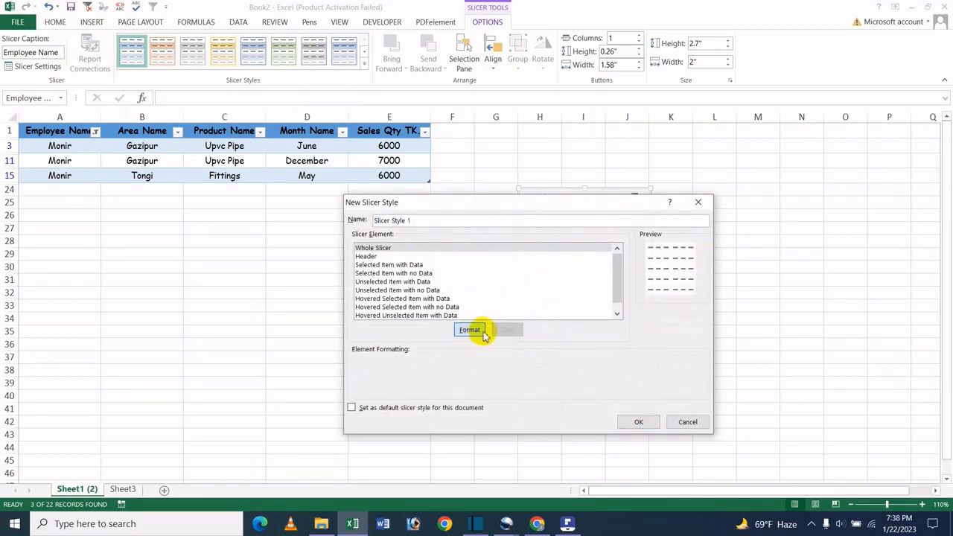
{"action": "left_click", "coordinate": [465, 176]}
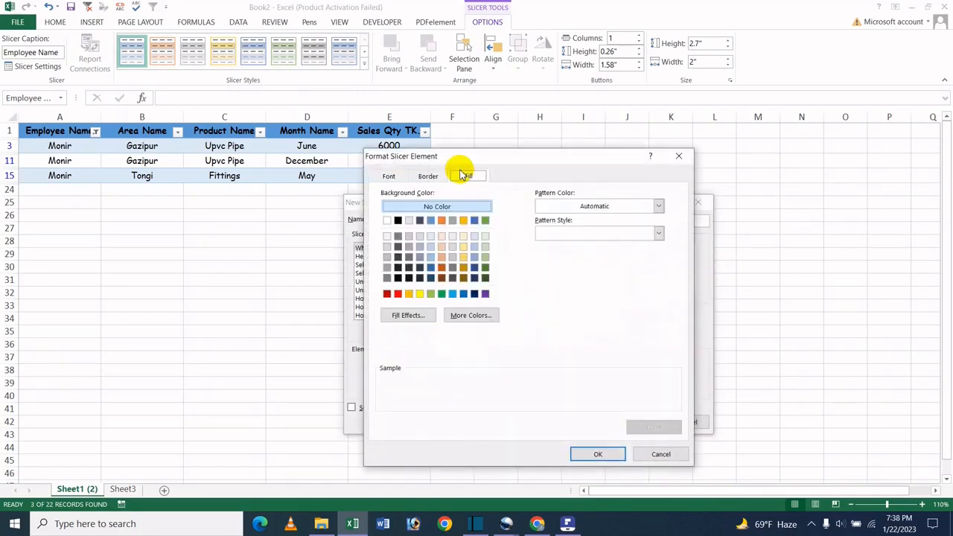
{"action": "left_click", "coordinate": [422, 294]}
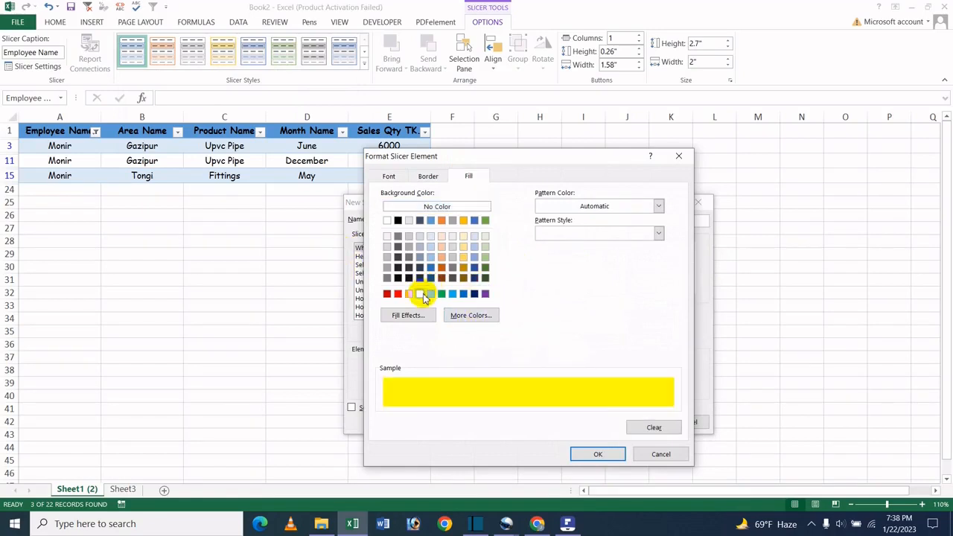
{"action": "left_click", "coordinate": [602, 454]}
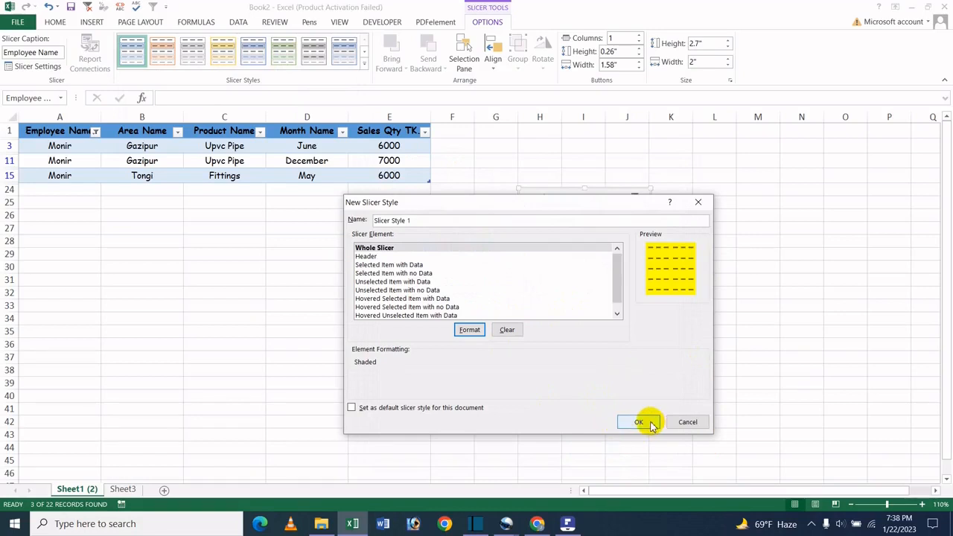
- Clear the Whole Slicer formatting, set its background fill to yellow again, and save the new slicer style
{"action": "left_click", "coordinate": [511, 329]}
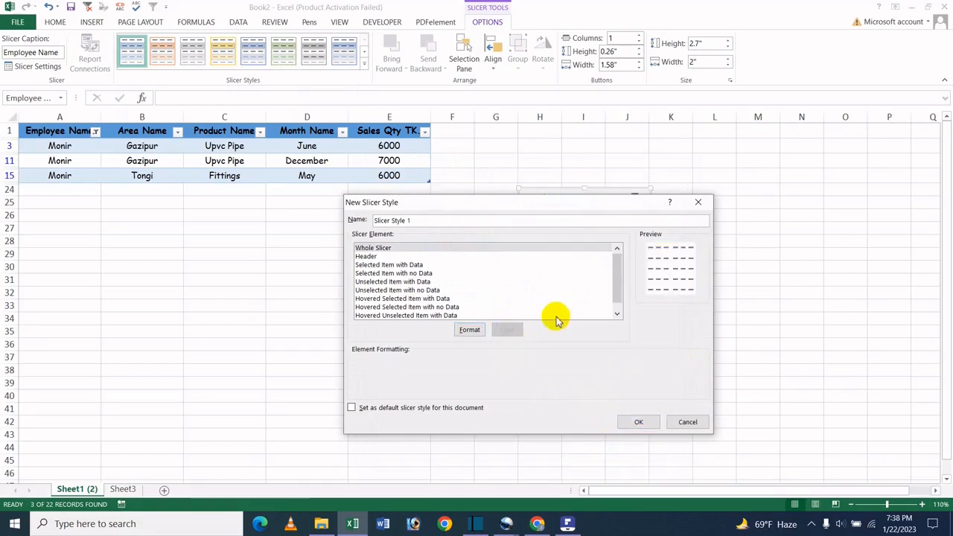
{"action": "left_click", "coordinate": [469, 330]}
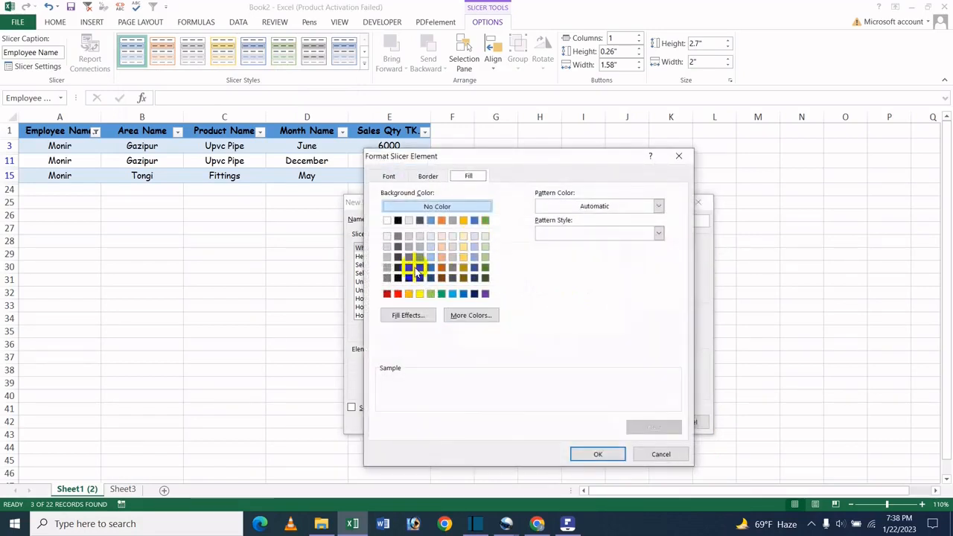
{"action": "left_click", "coordinate": [399, 294]}
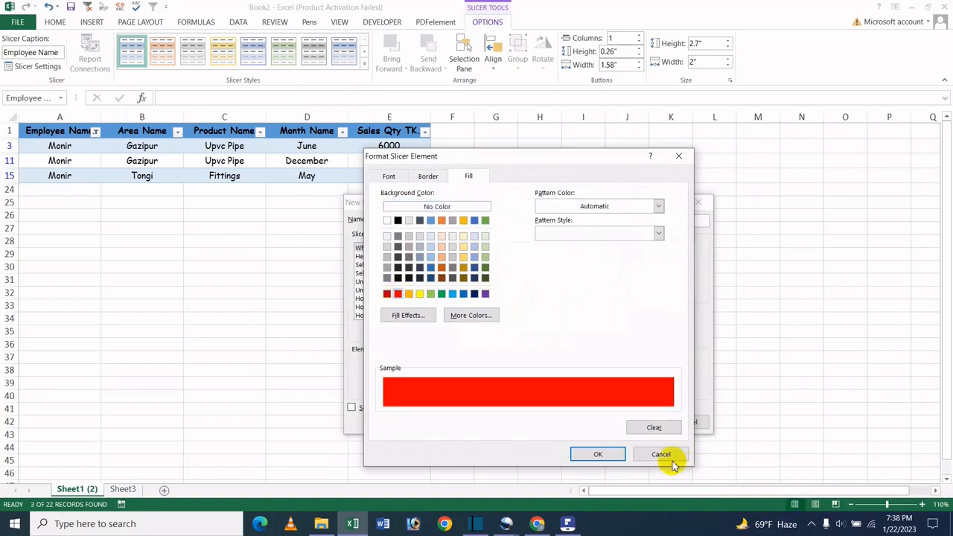
{"action": "left_click", "coordinate": [419, 294]}
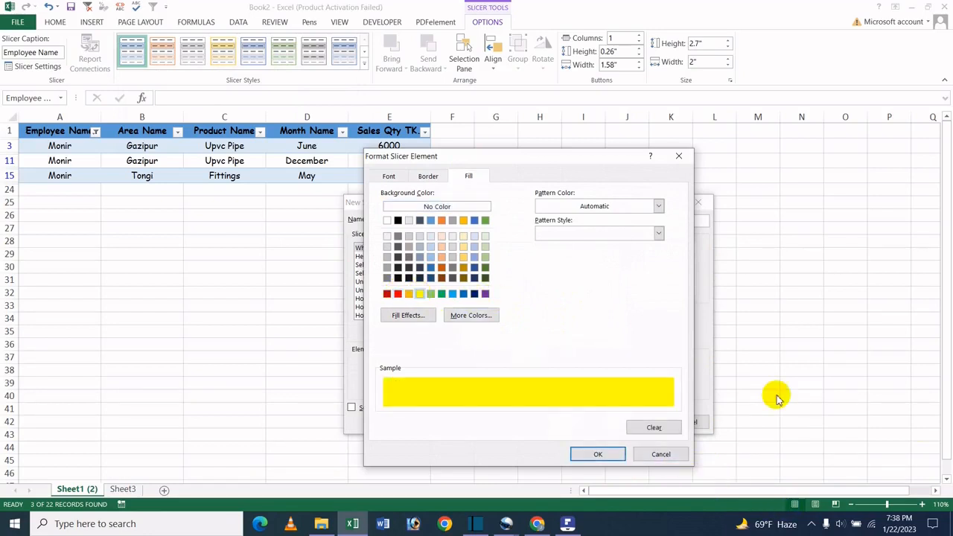
{"action": "left_click", "coordinate": [600, 454]}
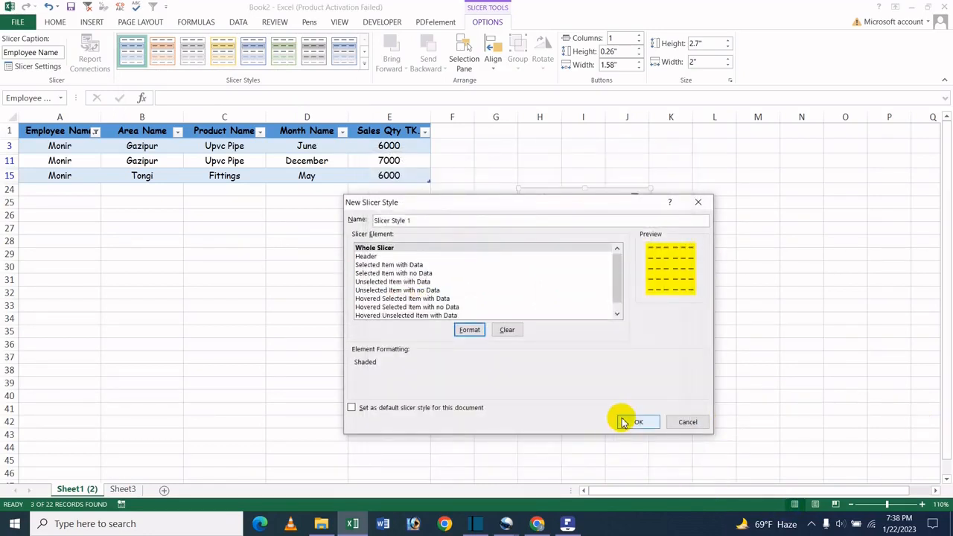
{"action": "left_click", "coordinate": [623, 420]}
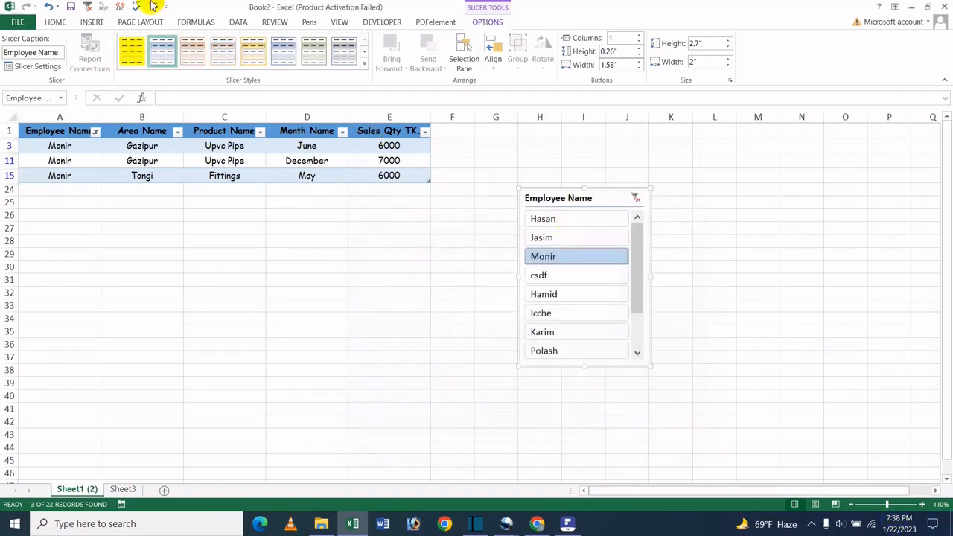
- Apply the yellow custom style to the Employee Name slicer and filter the table to csdf
{"action": "left_click", "coordinate": [563, 312]}
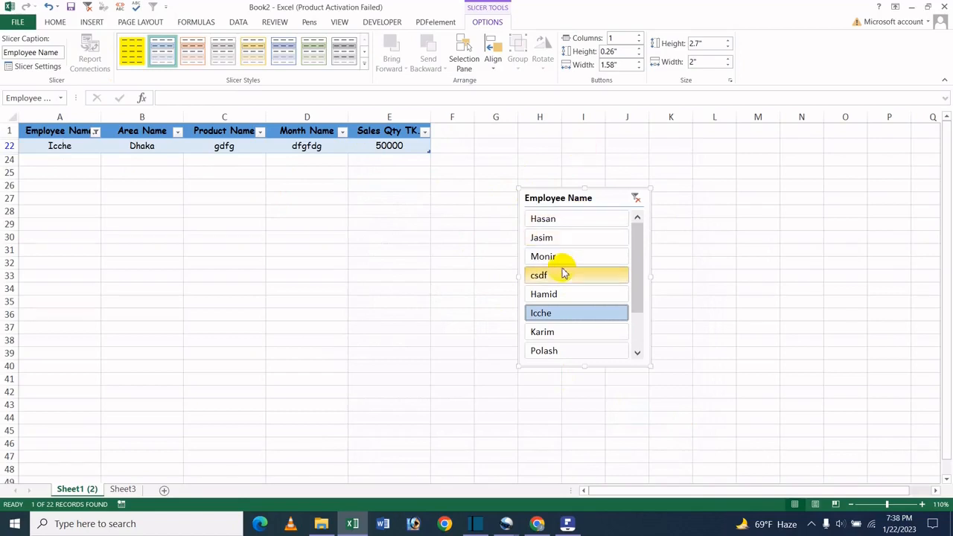
{"action": "left_click", "coordinate": [562, 273]}
{"action": "left_click", "coordinate": [132, 51]}
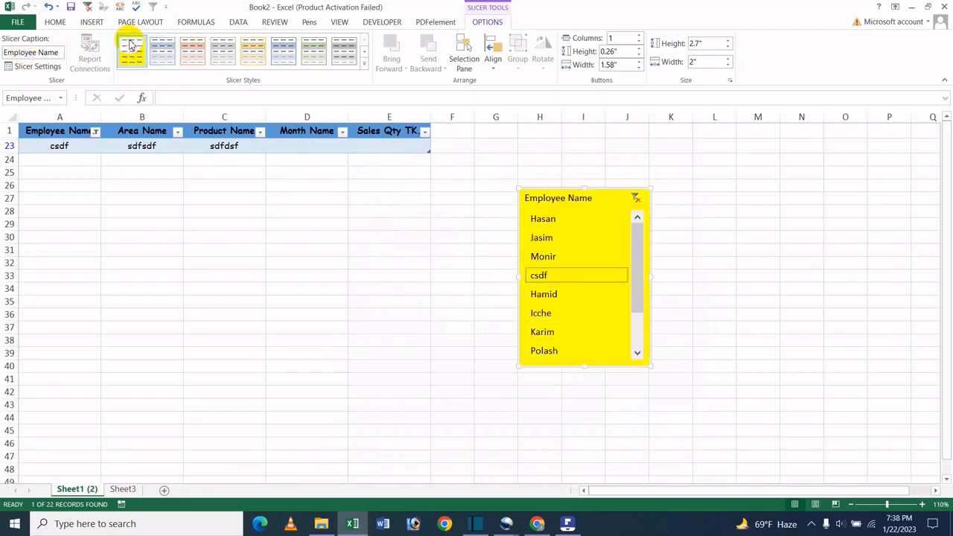
{"action": "left_click", "coordinate": [575, 217]}
{"action": "left_click", "coordinate": [564, 275]}
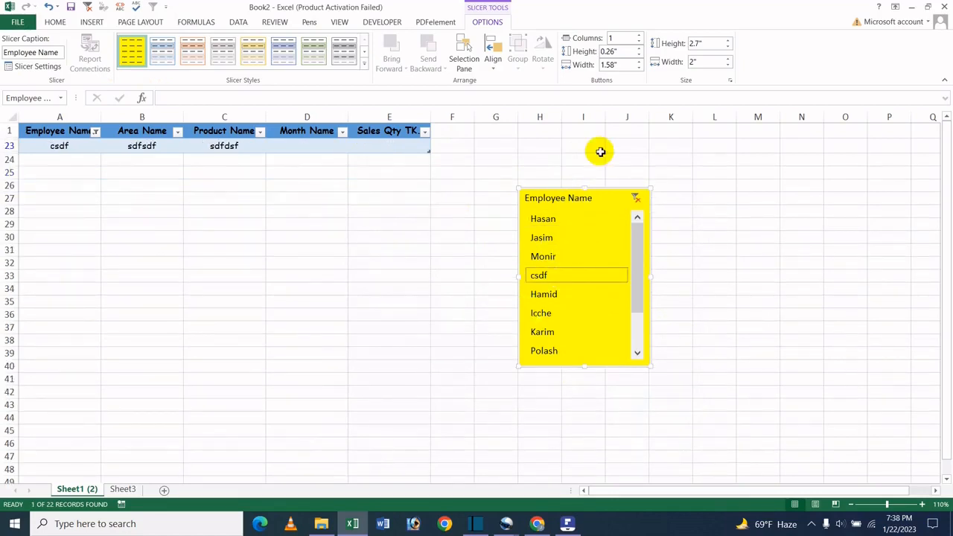
- Filter the table by the second employee in the slicer and arrange the slicer buttons in 2 columns after trying 3
{"action": "left_click", "coordinate": [575, 240]}
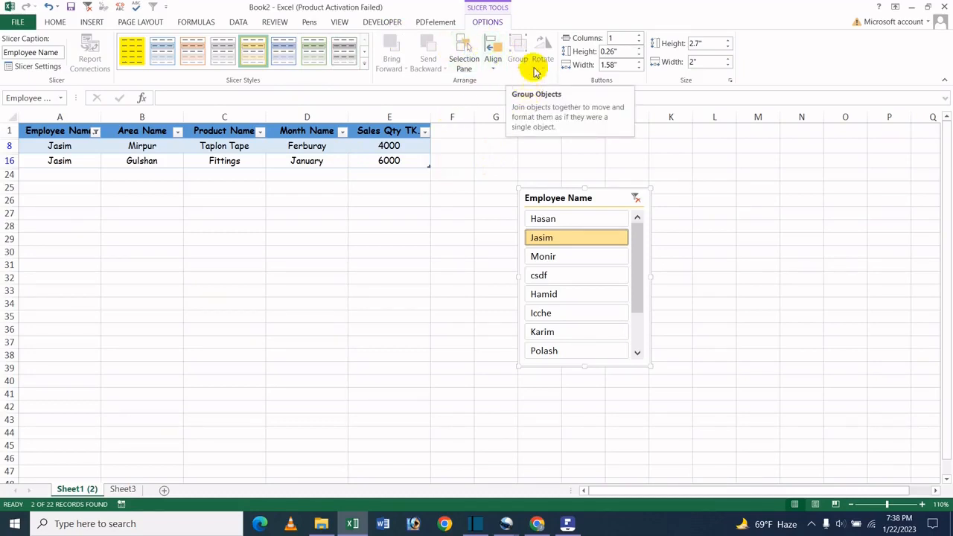
{"action": "left_click", "coordinate": [638, 35]}
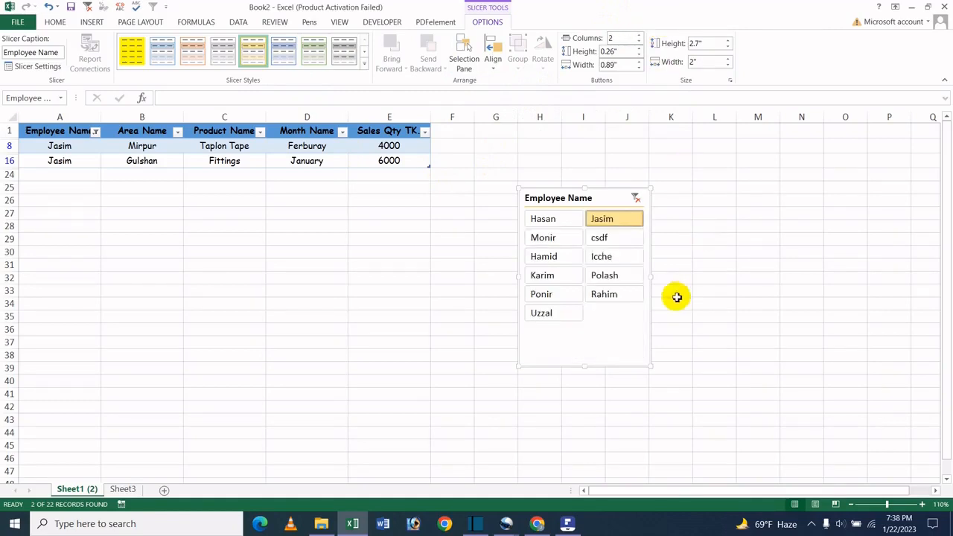
{"action": "left_click", "coordinate": [638, 35]}
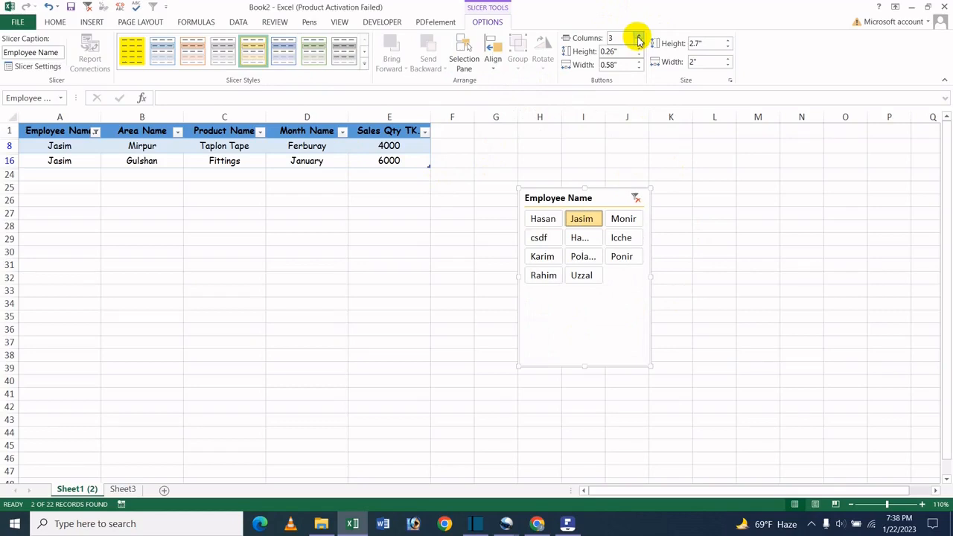
{"action": "left_click", "coordinate": [637, 43]}
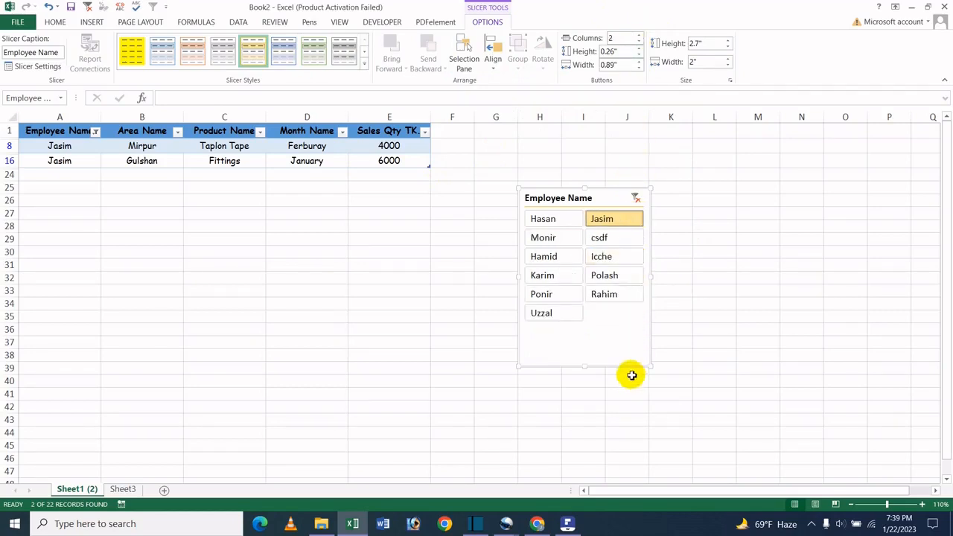
- Set the slicer buttons to 0.3" high and 1.1" wide, trying a button height of 0.4" in between
{"action": "left_click", "coordinate": [637, 55]}
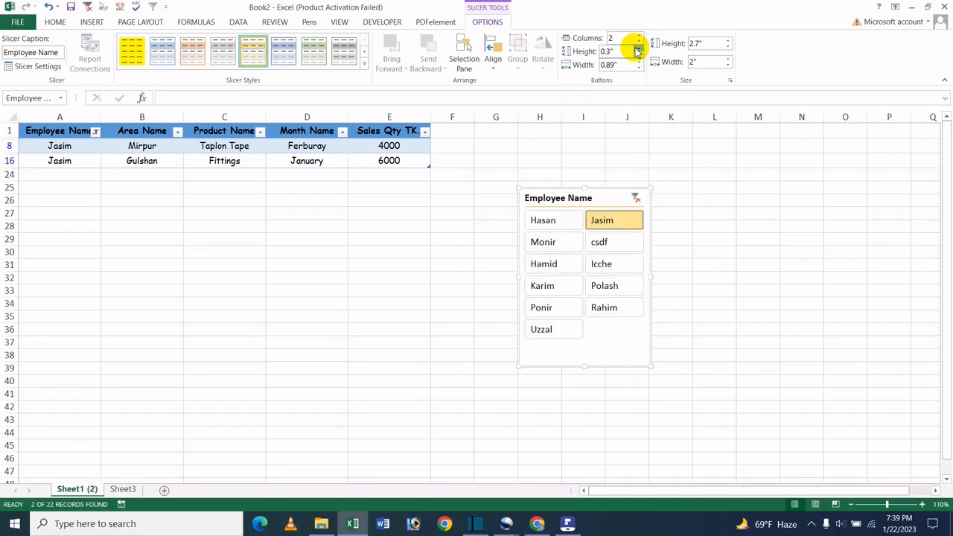
{"action": "left_click", "coordinate": [637, 48]}
{"action": "left_click", "coordinate": [638, 55]}
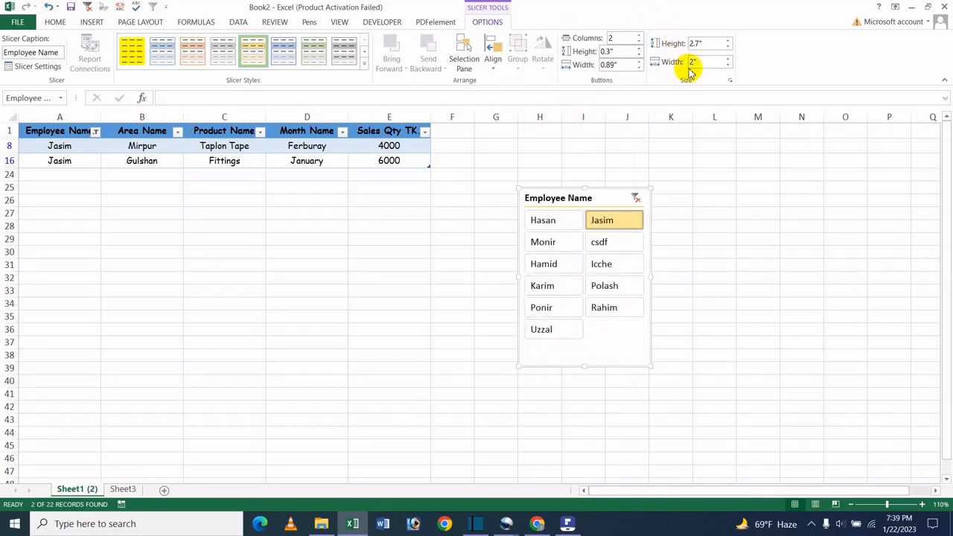
{"action": "left_click", "coordinate": [640, 61]}
{"action": "left_click", "coordinate": [640, 61]}
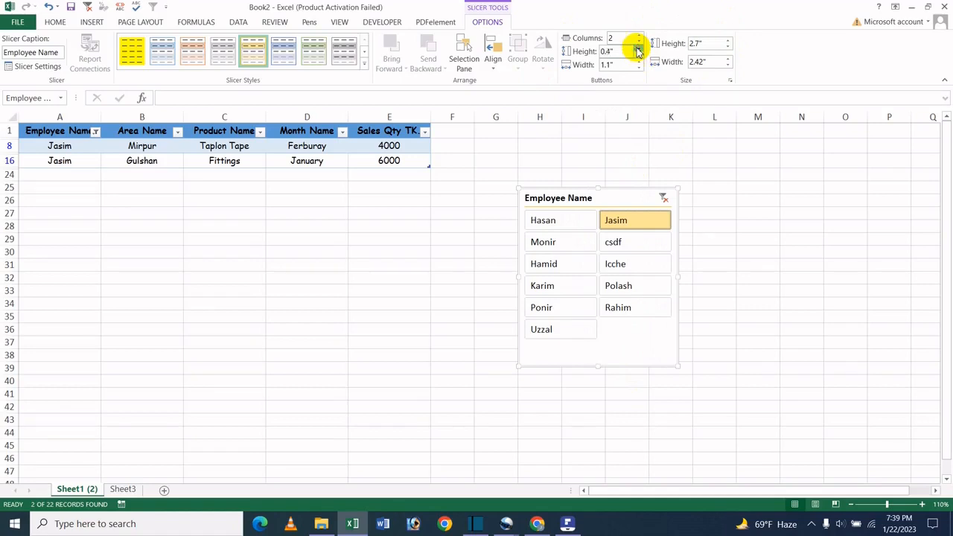
{"action": "left_click", "coordinate": [638, 51]}
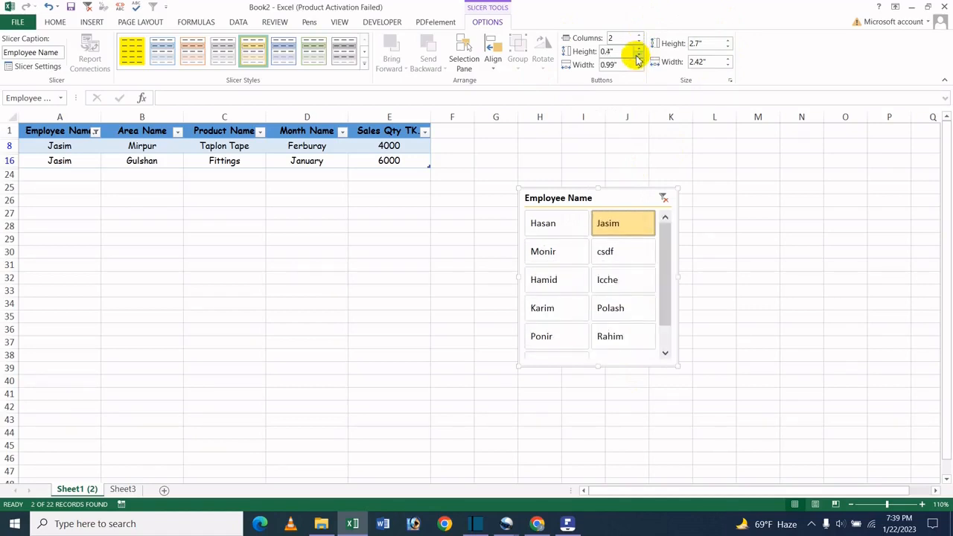
{"action": "left_click", "coordinate": [639, 56]}
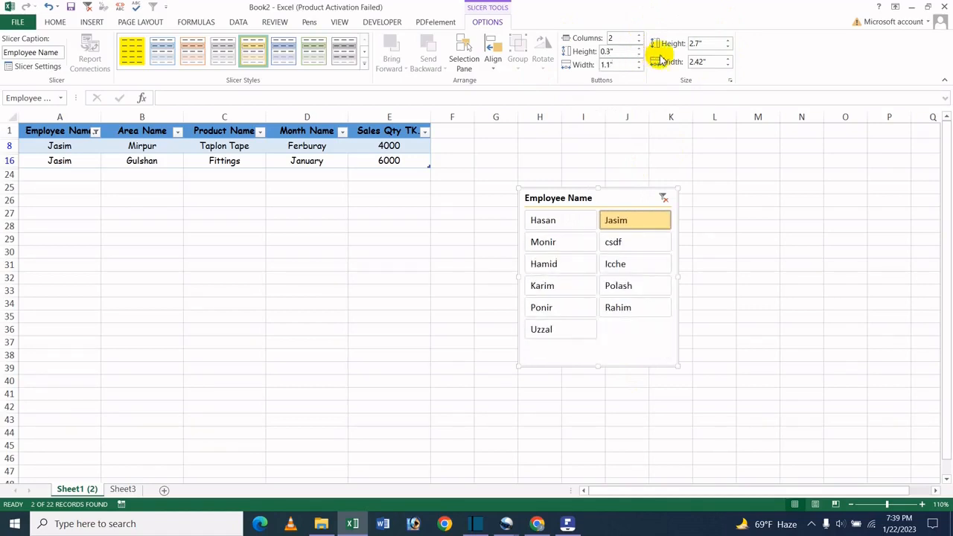
- Increase the overall height of the Employee Name slicer to 3.1"
{"action": "left_click", "coordinate": [729, 41]}
{"action": "left_click", "coordinate": [728, 41]}
{"action": "left_click", "coordinate": [728, 41]}
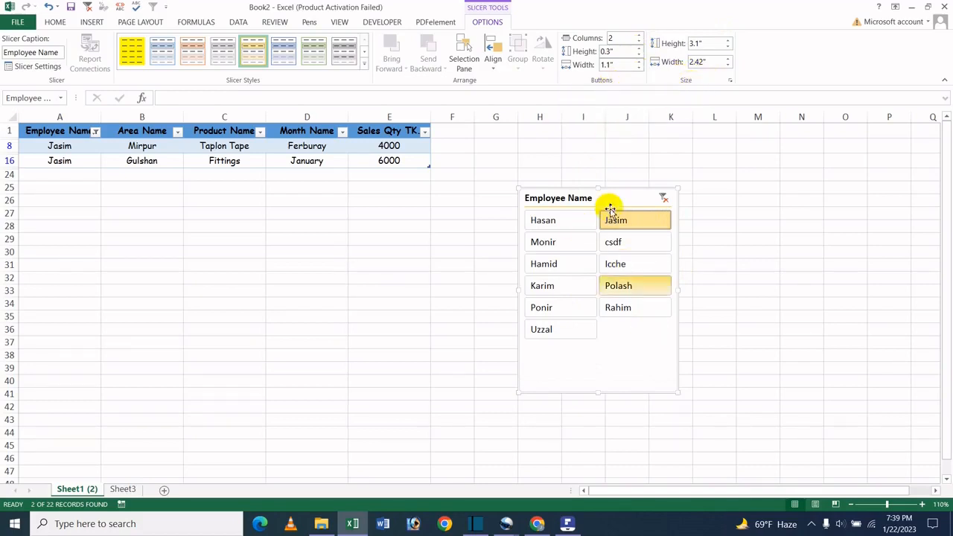
- Try slicer button heights of 0.5" and 0.1"
{"action": "left_click", "coordinate": [639, 48]}
{"action": "left_click", "coordinate": [639, 47]}
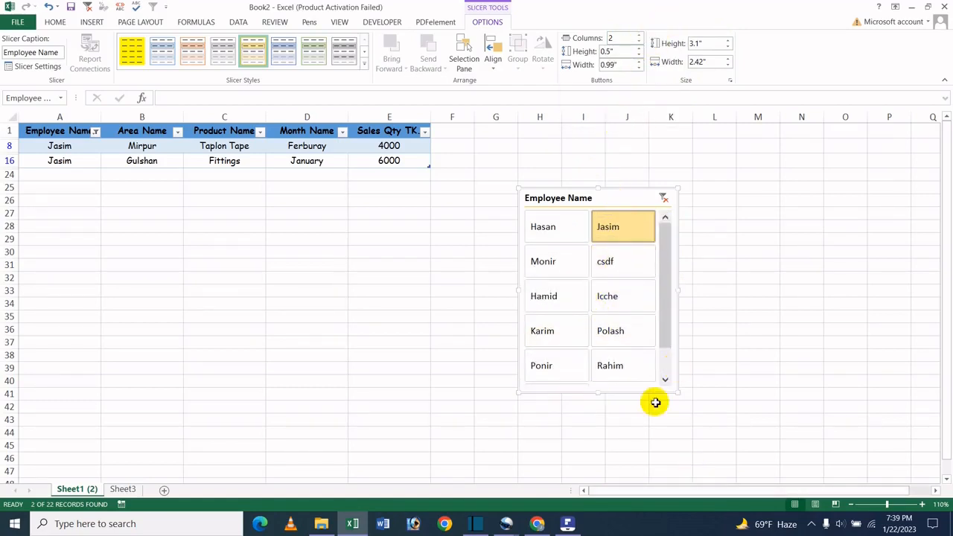
{"action": "left_click", "coordinate": [639, 56]}
{"action": "left_click", "coordinate": [639, 56]}
{"action": "left_click", "coordinate": [639, 56]}
{"action": "left_click", "coordinate": [639, 56]}
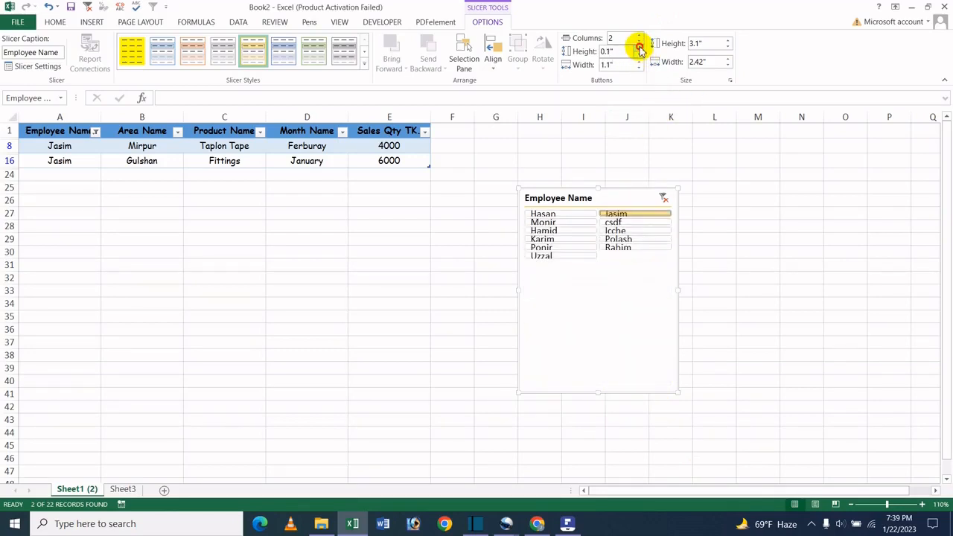
- Set the slicer buttons to 0.4" high and 1.2" wide
{"action": "left_click", "coordinate": [639, 47]}
{"action": "left_click", "coordinate": [639, 47]}
{"action": "left_click", "coordinate": [639, 47]}
{"action": "left_click", "coordinate": [639, 62]}
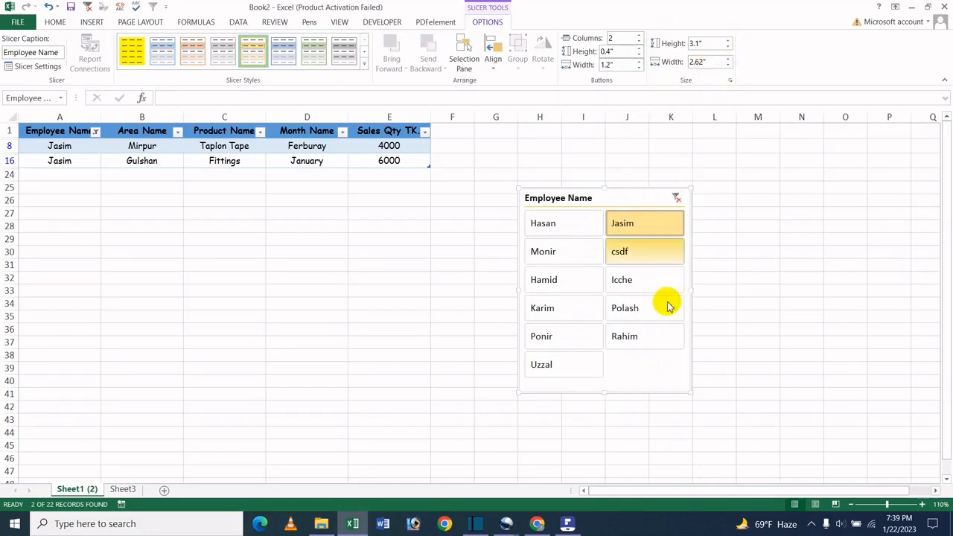
- Resize the whole slicer to 3.3" high and 2.8" wide, trying a height of 3.7" on the way
{"action": "mouse_move", "coordinate": [606, 393]}
{"action": "left_mouse_down"}
{"action": "mouse_move", "coordinate": [606, 432]}
{"action": "mouse_move", "coordinate": [606, 397]}
{"action": "left_mouse_up"}
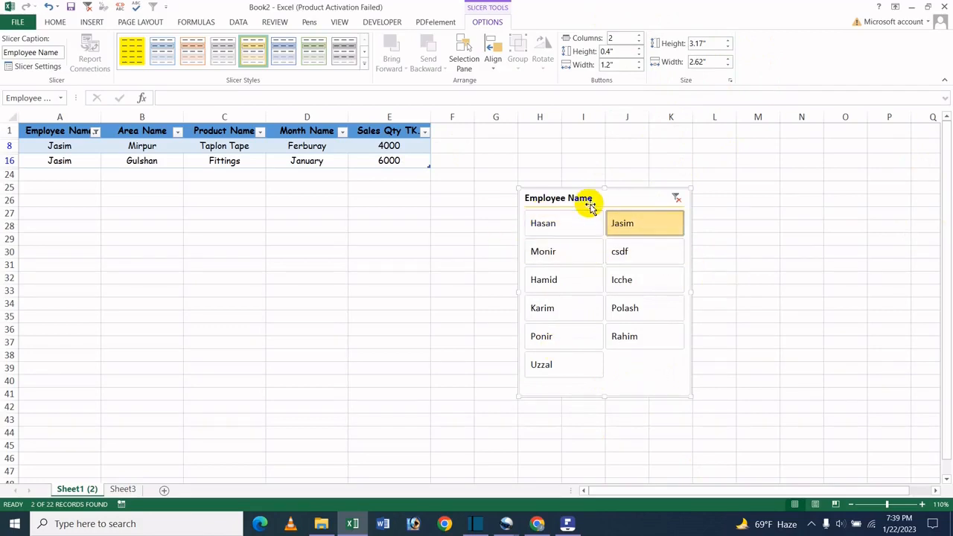
{"action": "left_click", "coordinate": [730, 40]}
{"action": "left_click", "coordinate": [729, 41]}
{"action": "left_click", "coordinate": [730, 40]}
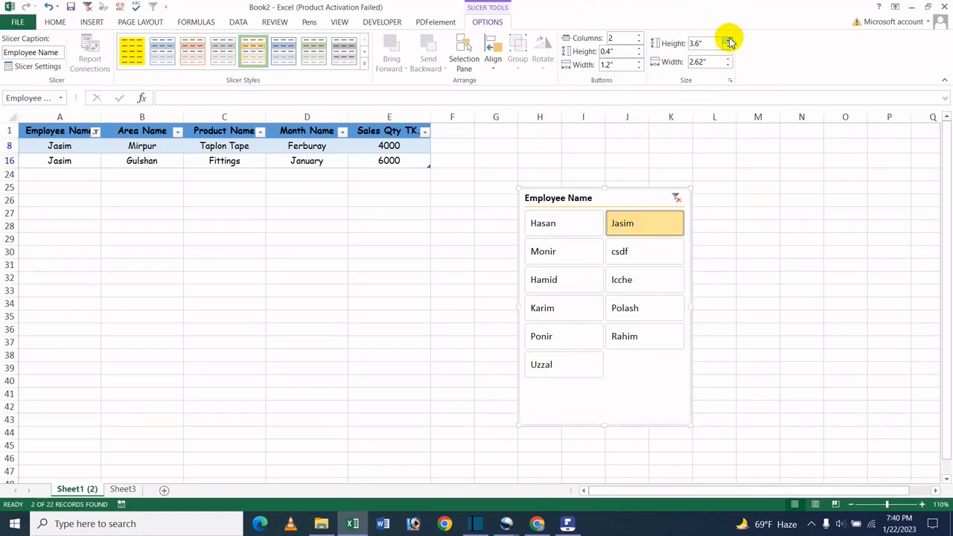
{"action": "left_click", "coordinate": [730, 40]}
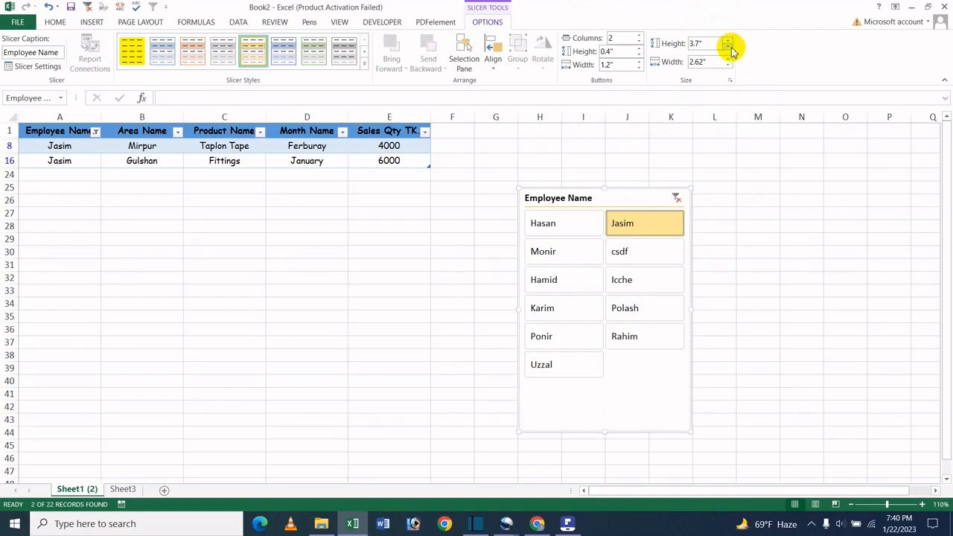
{"action": "left_click", "coordinate": [729, 47]}
{"action": "left_click", "coordinate": [730, 48]}
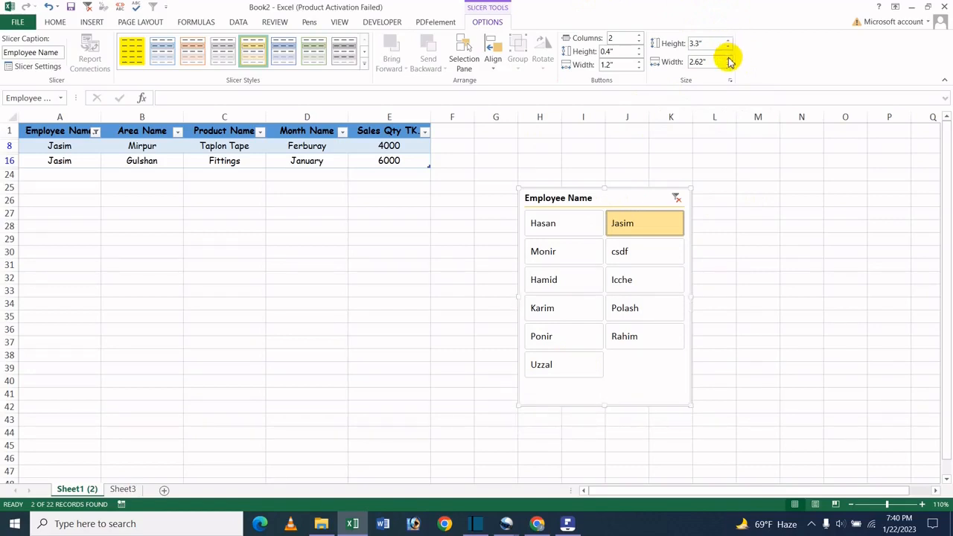
{"action": "left_click", "coordinate": [730, 60]}
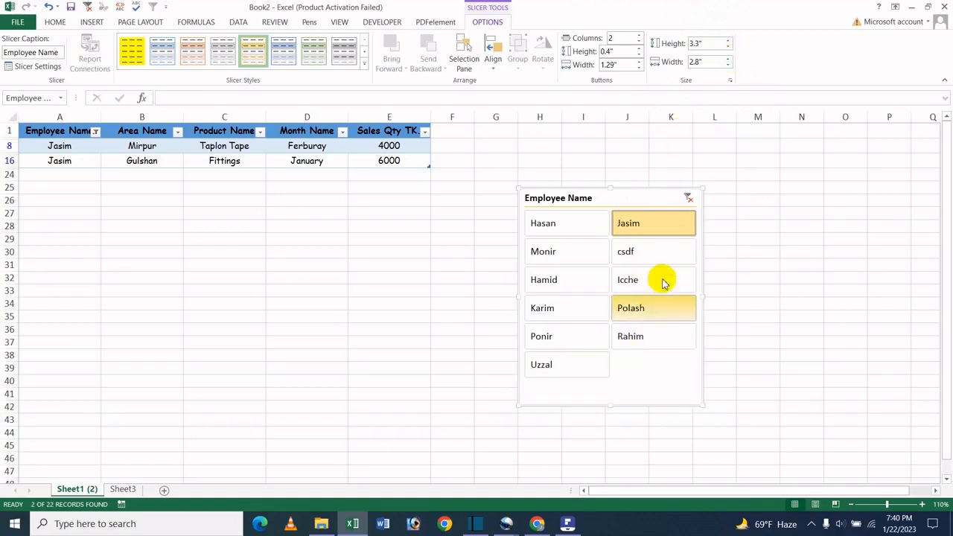
- Filter the table by the third employee and shrink the slicer to 2.7" wide and about 3.07" high
{"action": "left_click", "coordinate": [555, 253]}
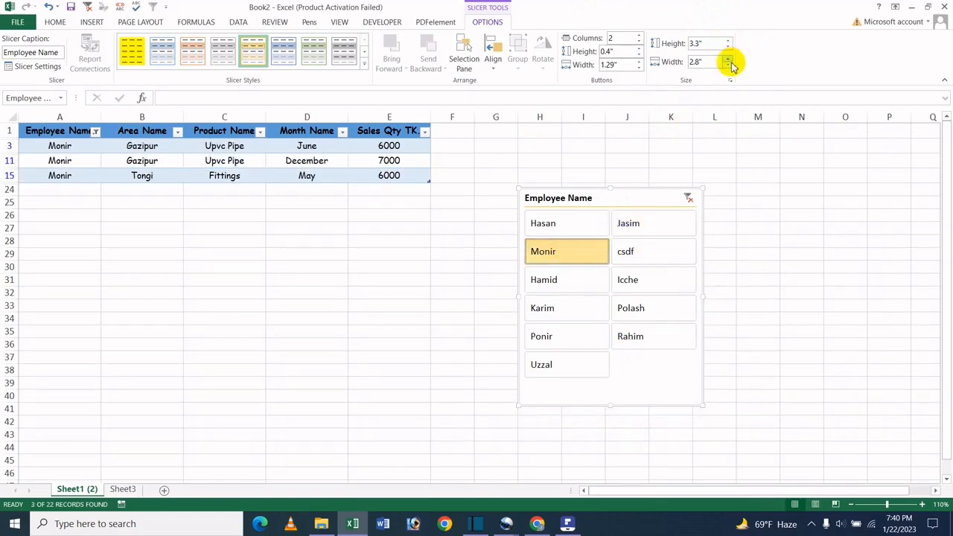
{"action": "left_click", "coordinate": [729, 67]}
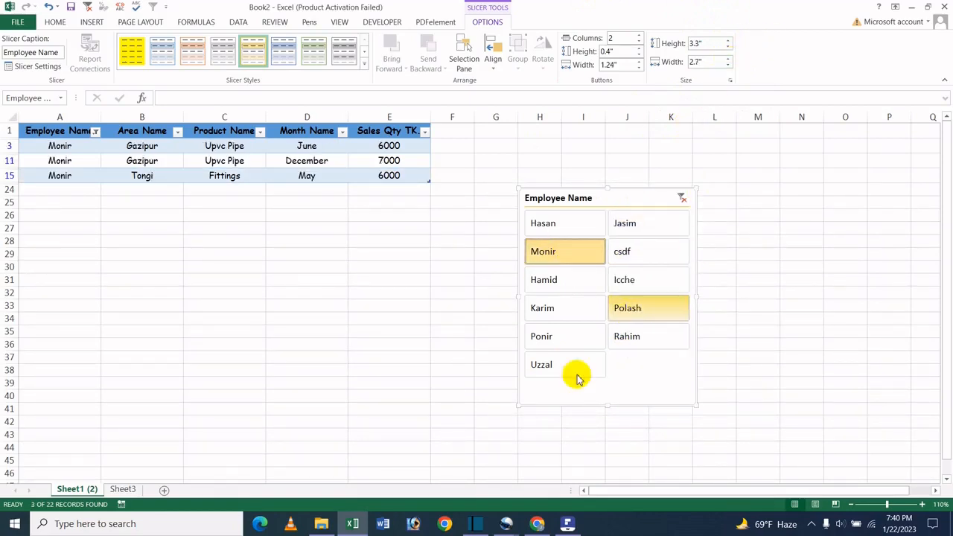
{"action": "left_click_drag", "start_coordinate": [608, 408], "coordinate": [619, 389]}
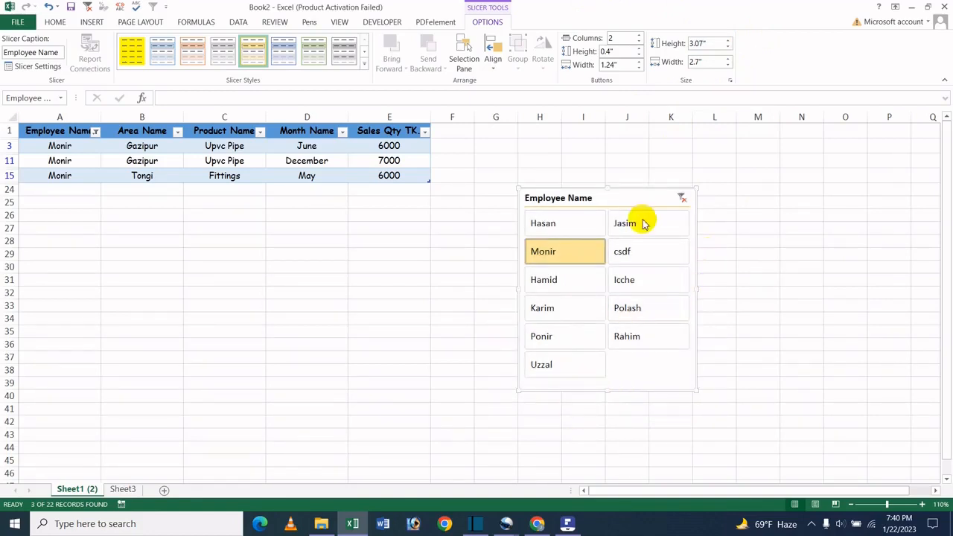
- Clear the slicer's filter and delete the Employee Name slicer from the sheet
{"action": "left_click", "coordinate": [681, 198]}
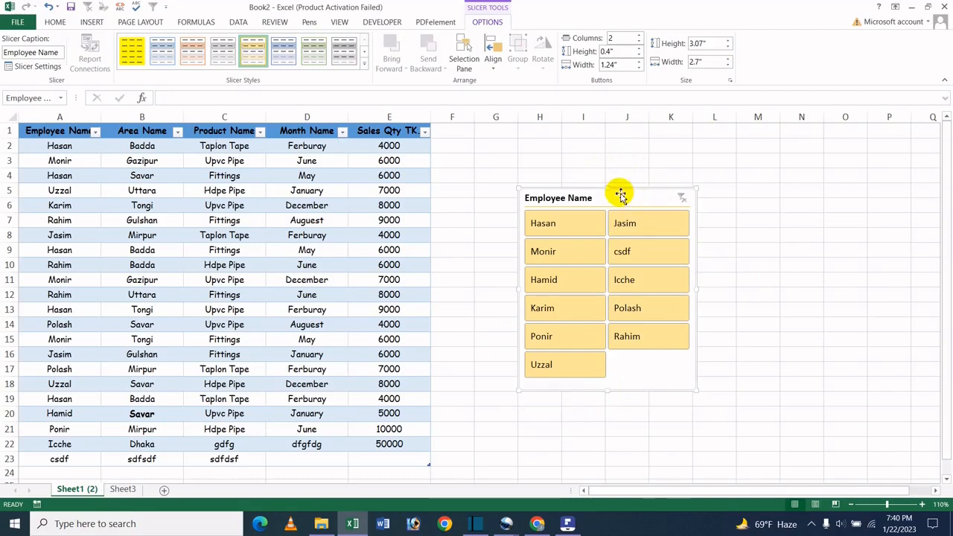
{"action": "key", "text": "Delete"}
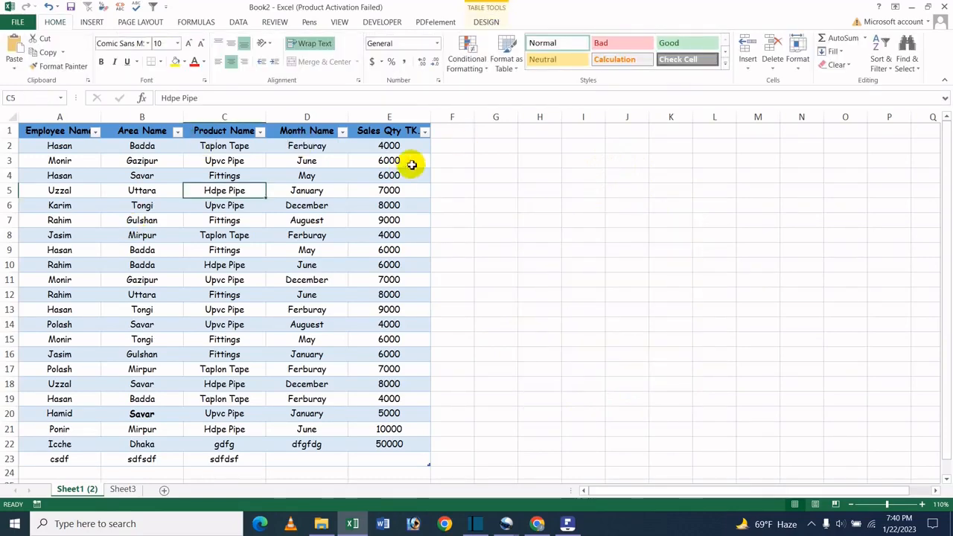
- Select cell E10 in the table and switch the table's Header Row off and back on
{"action": "left_click", "coordinate": [397, 261]}
{"action": "left_click", "coordinate": [485, 24]}
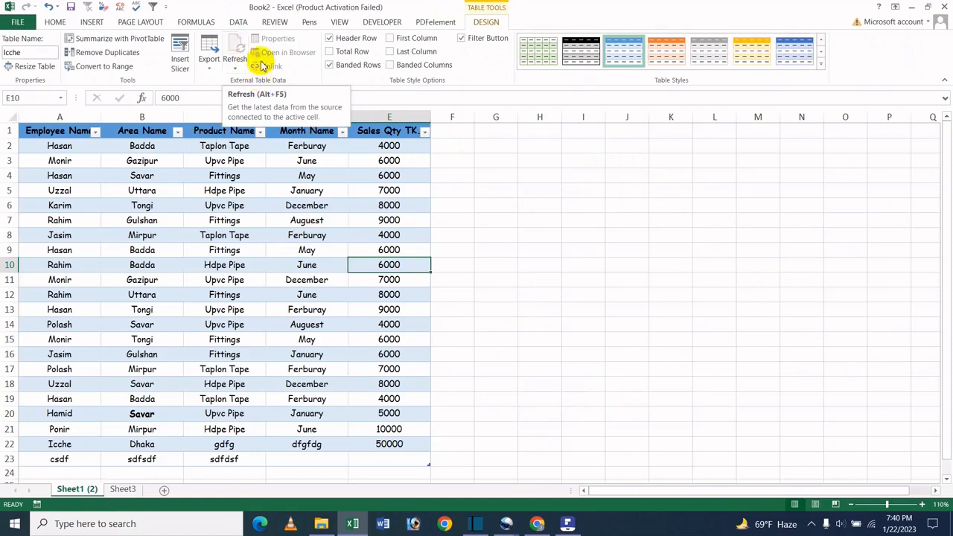
{"action": "left_click", "coordinate": [349, 44]}
{"action": "left_click", "coordinate": [348, 44]}
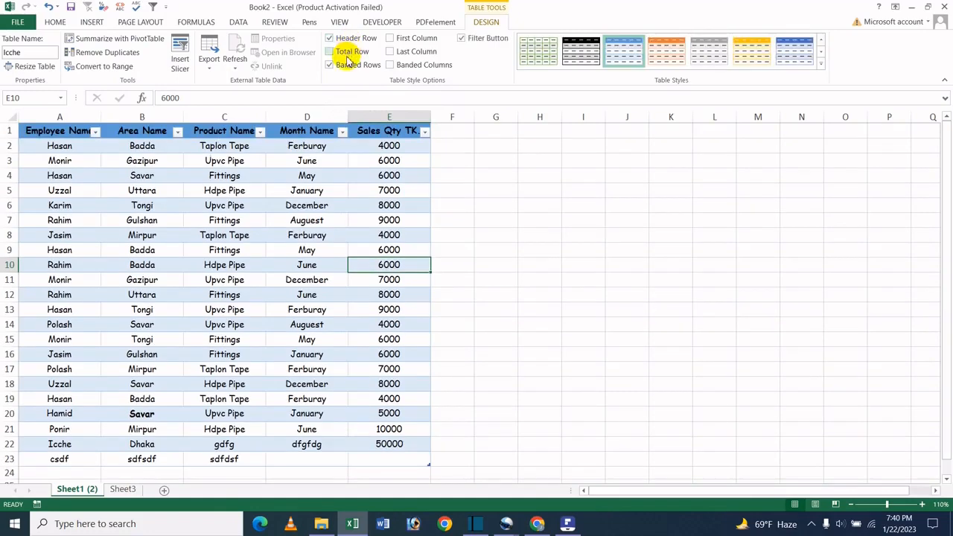
- Add a Total Row to the table, view it at the end of the data, and remove it again
{"action": "left_click", "coordinate": [347, 56]}
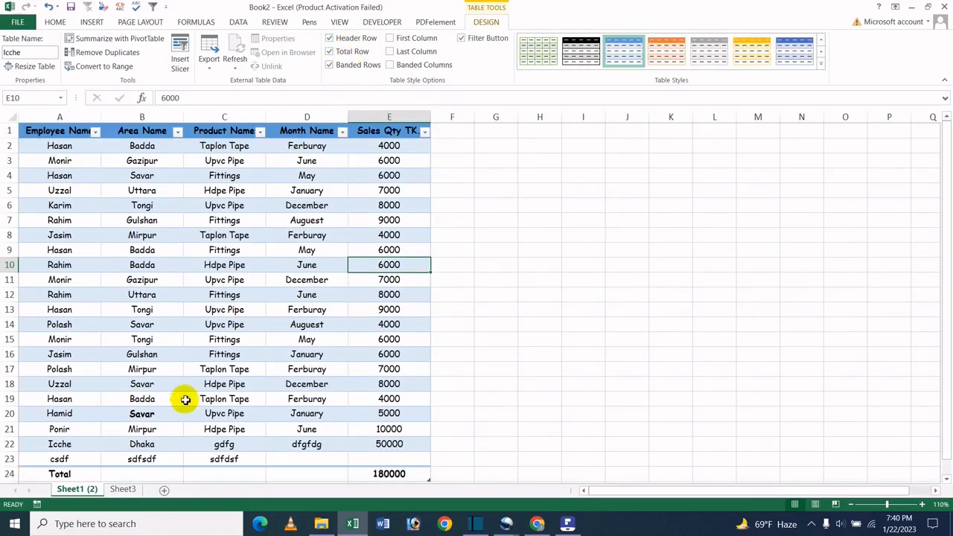
{"action": "scroll", "coordinate": [185, 397], "scroll_direction": "down", "scroll_amount": 3}
{"action": "scroll", "coordinate": [330, 145], "scroll_direction": "up", "scroll_amount": 3}
{"action": "left_click", "coordinate": [356, 56]}
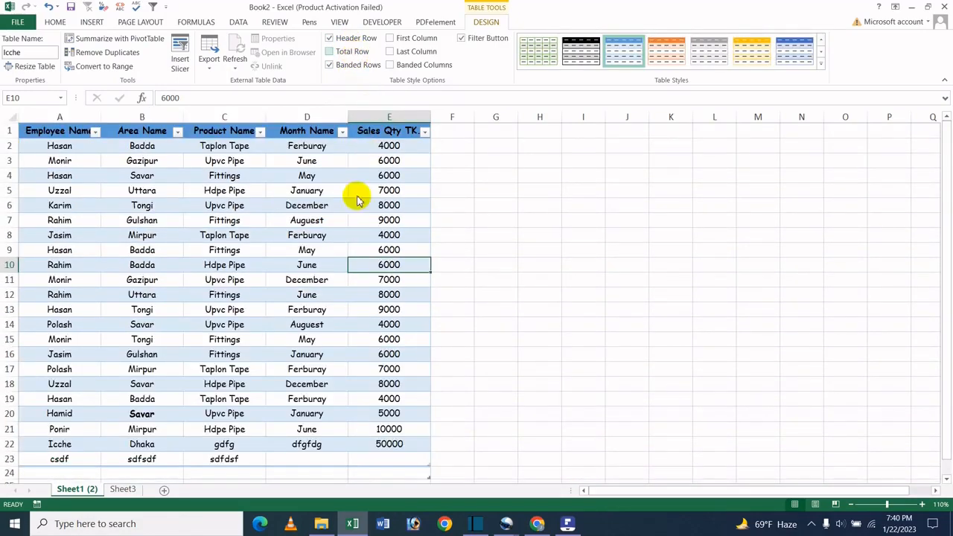
- Switch Banded Rows off and back on, and turn First Column emphasis on and off twice
{"action": "left_click", "coordinate": [356, 67]}
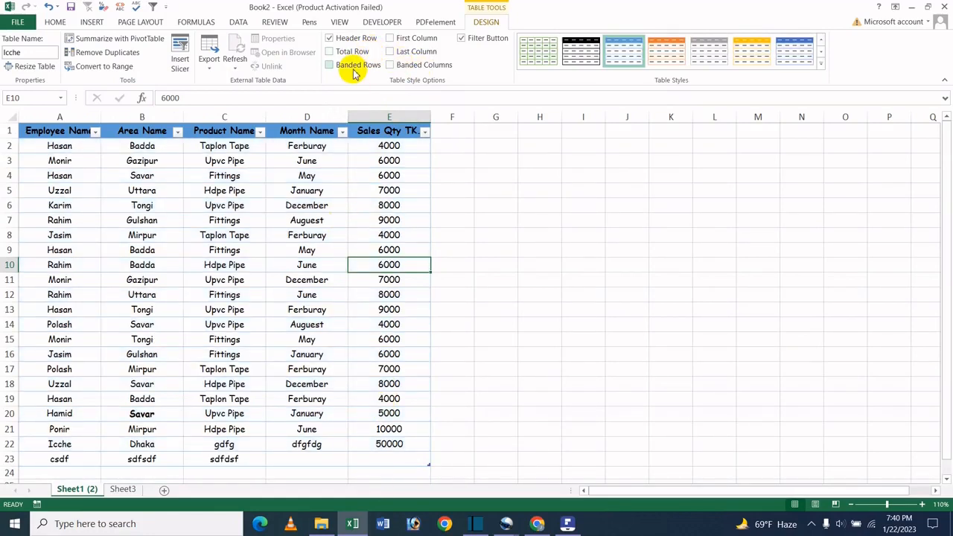
{"action": "left_click", "coordinate": [353, 67]}
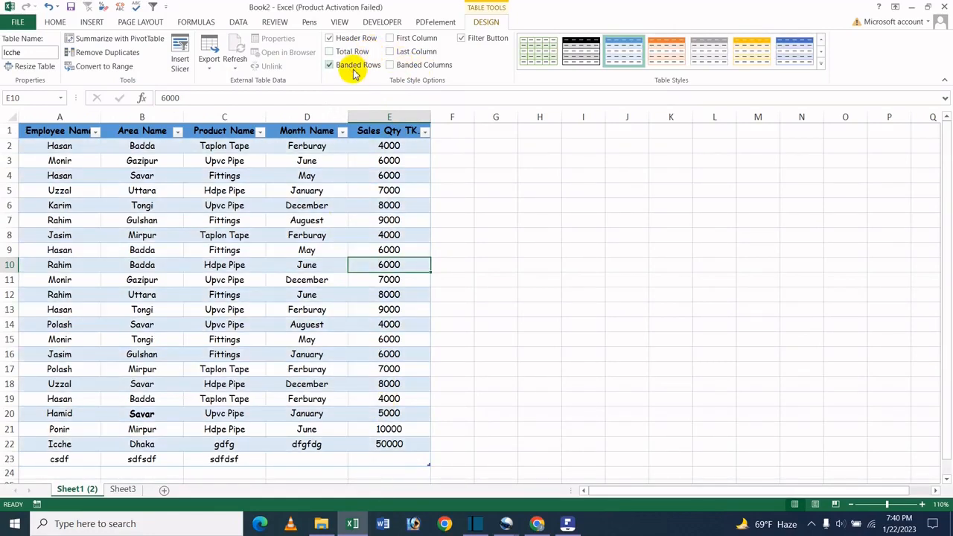
{"action": "left_click", "coordinate": [389, 41]}
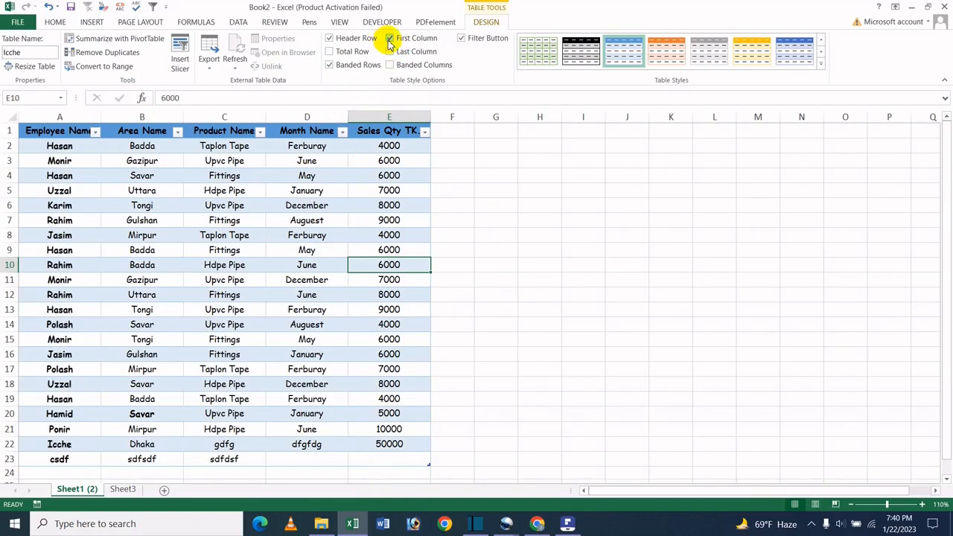
{"action": "left_click", "coordinate": [389, 41]}
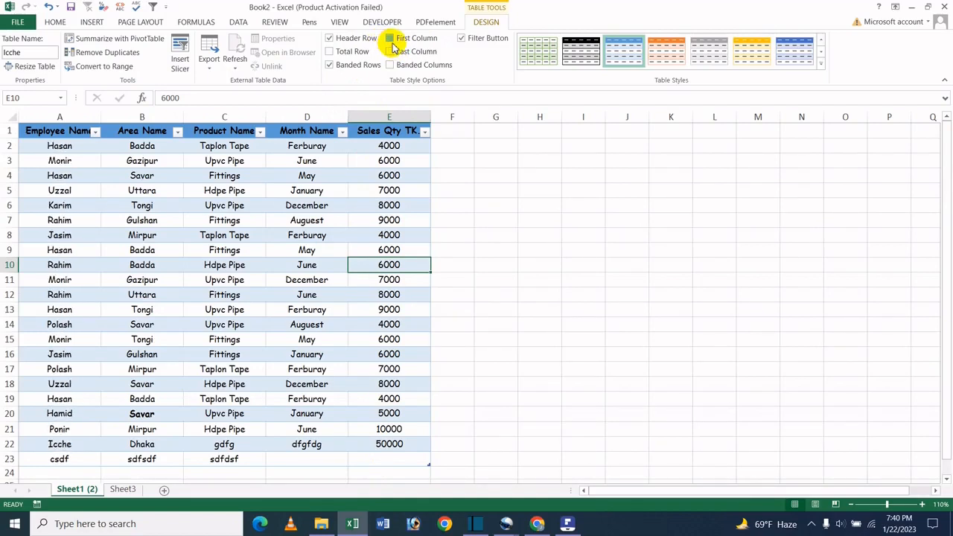
{"action": "left_click", "coordinate": [390, 41]}
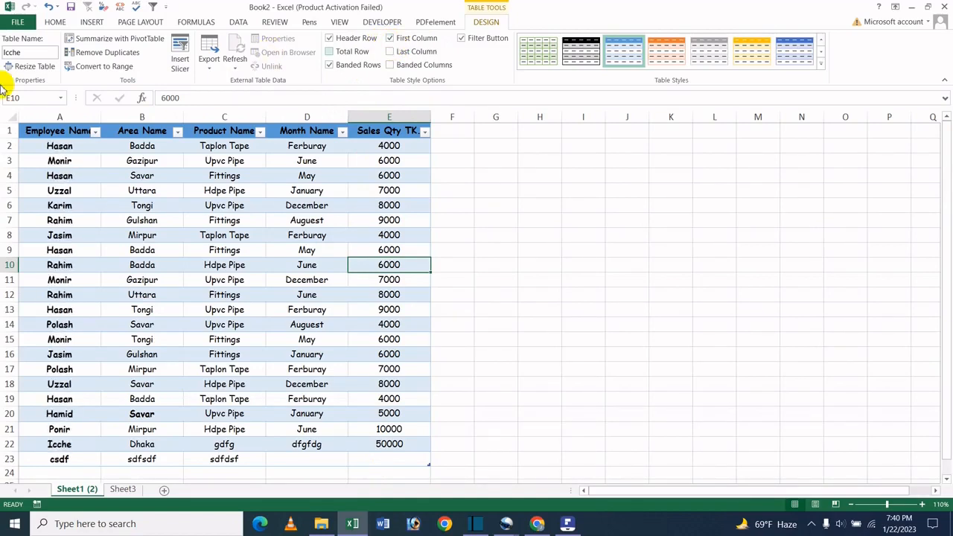
{"action": "left_click", "coordinate": [389, 38]}
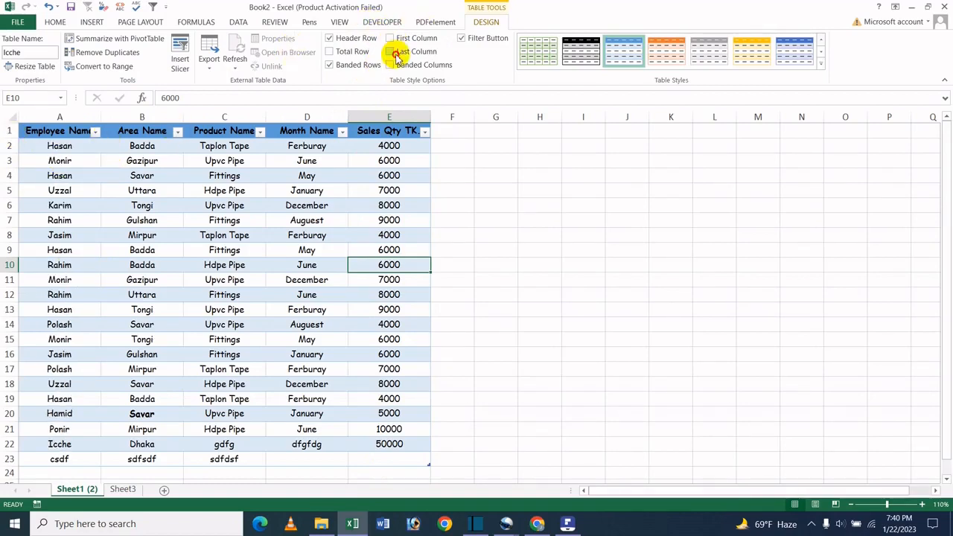
- Turn Last Column emphasis on and off again, and enable Banded Columns for the table
{"action": "left_click", "coordinate": [394, 52]}
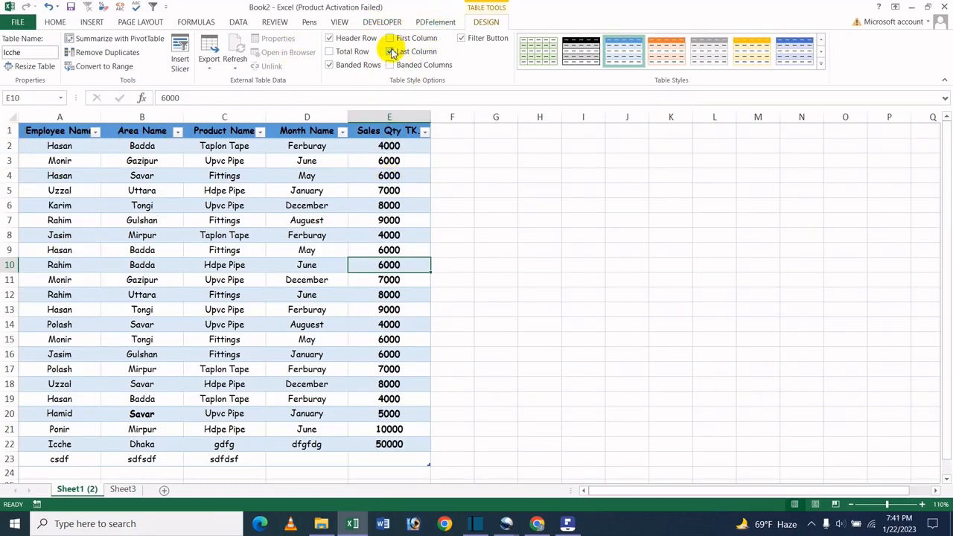
{"action": "left_click", "coordinate": [391, 52]}
{"action": "left_click", "coordinate": [390, 66]}
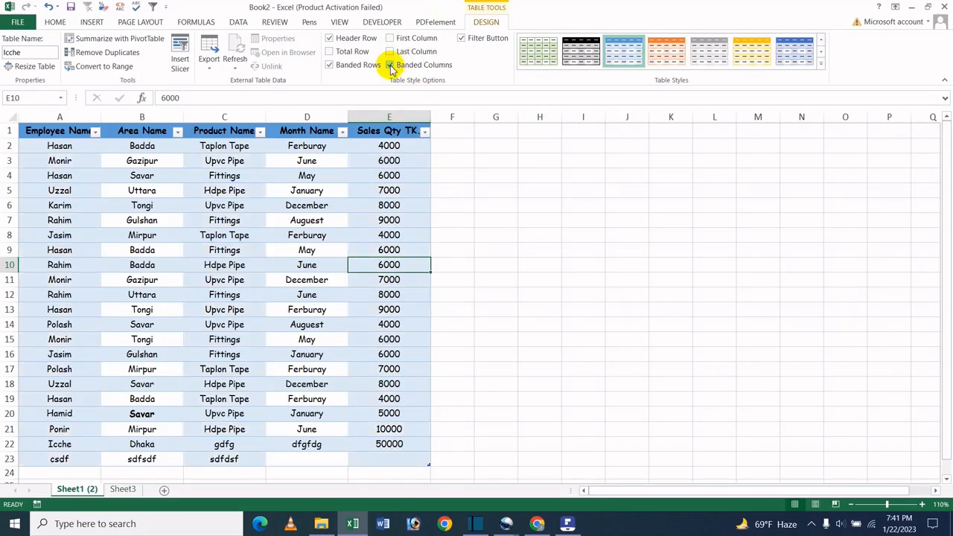
- Turn Banded Columns off and toggle the table's Filter Button option, leaving the filter buttons on
{"action": "left_click", "coordinate": [390, 65]}
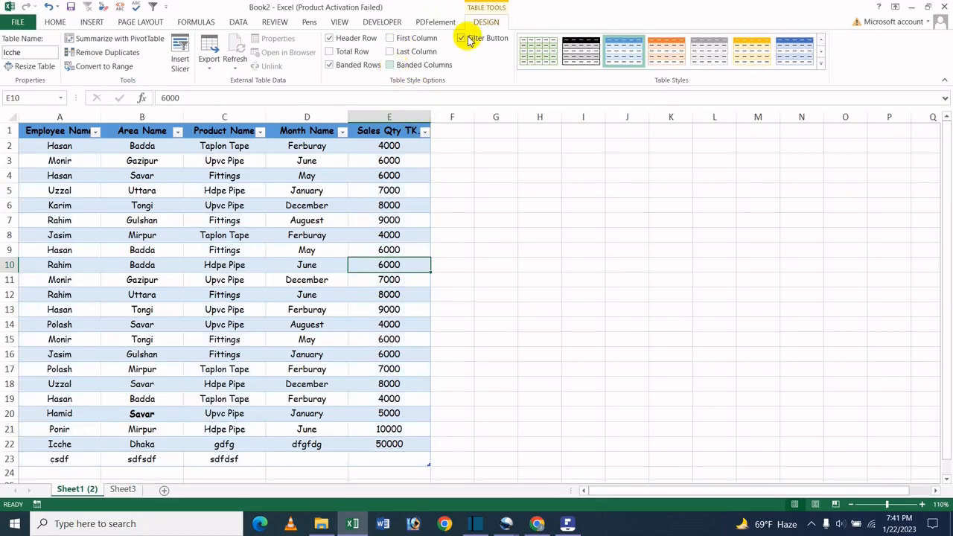
{"action": "left_click", "coordinate": [462, 38]}
- Select header cell E1 and apply the gold style from the second row of the Medium table styles
{"action": "left_click", "coordinate": [362, 128]}
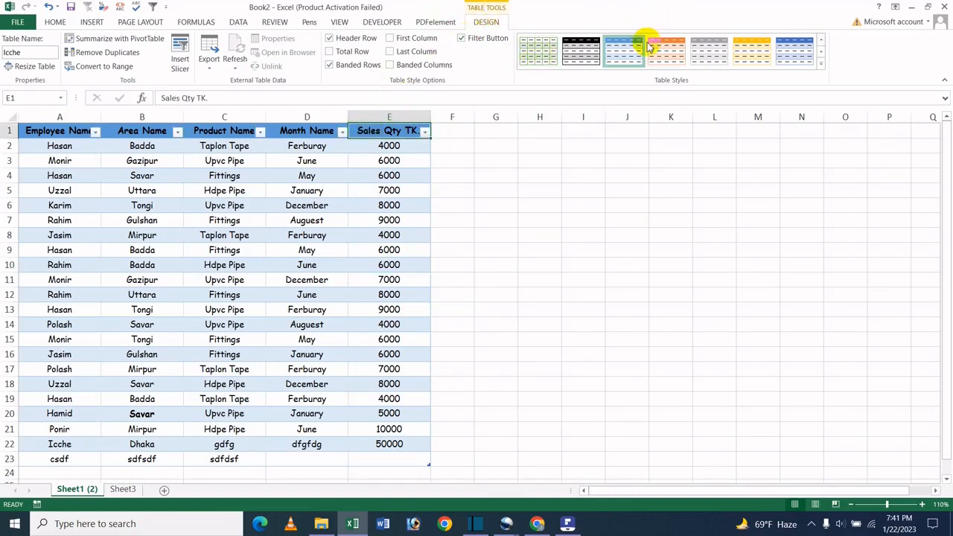
{"action": "left_click", "coordinate": [819, 67]}
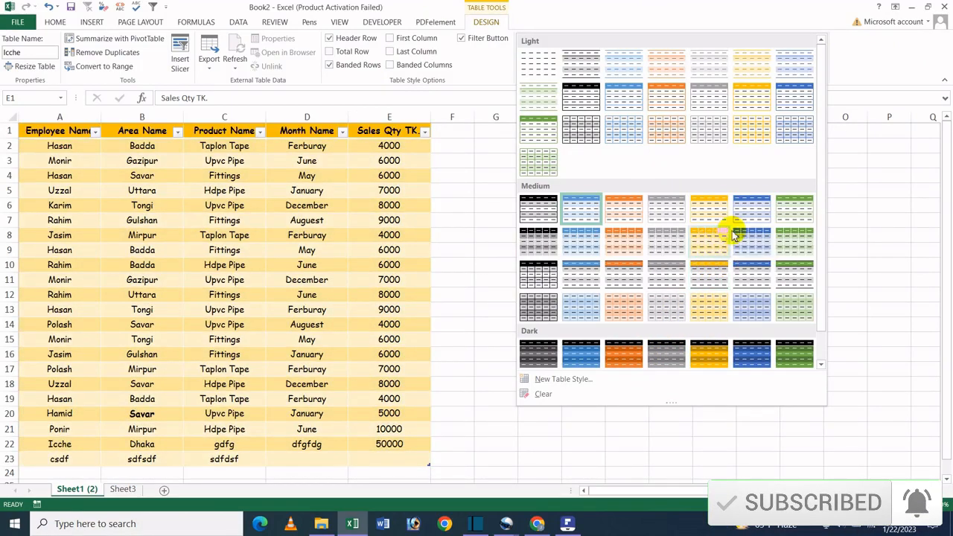
{"action": "left_click", "coordinate": [713, 253]}
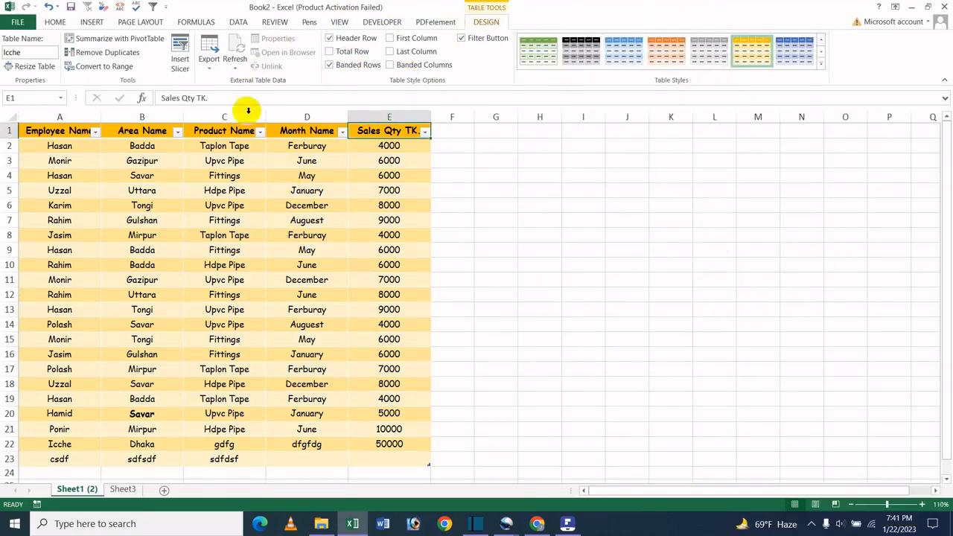
- Filter the Employee Name column to only the employees listed in rows 2 and 22
{"action": "left_click", "coordinate": [97, 132]}
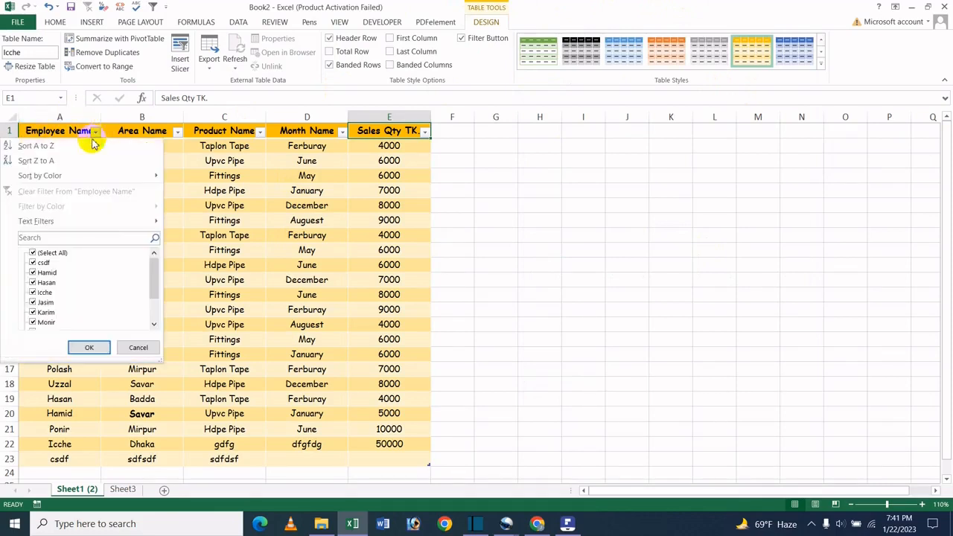
{"action": "left_click", "coordinate": [32, 252]}
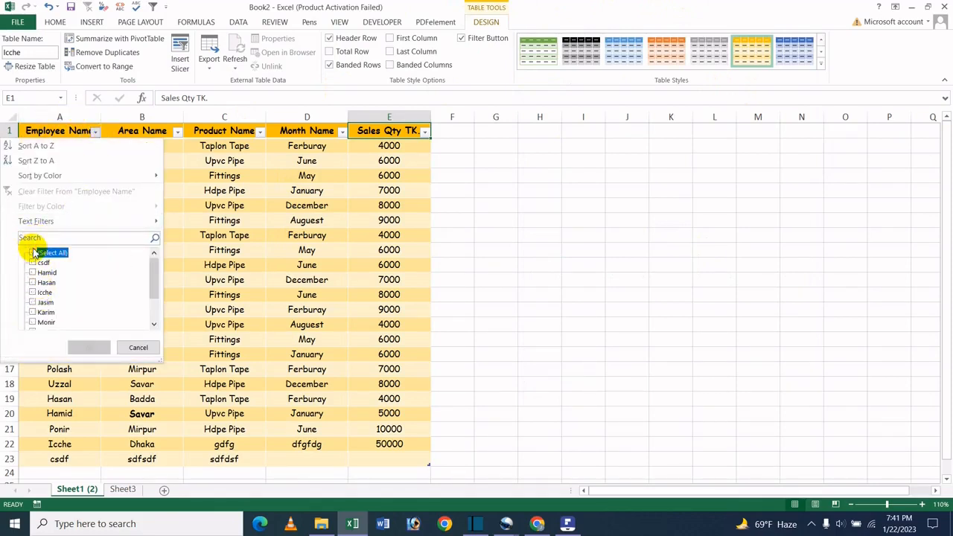
{"action": "left_click", "coordinate": [32, 293]}
{"action": "left_click", "coordinate": [33, 283]}
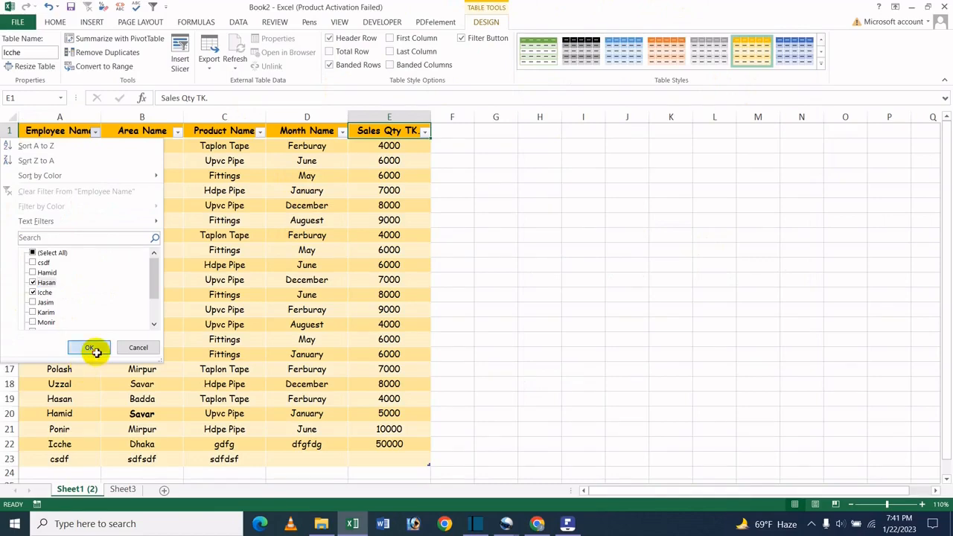
{"action": "left_click", "coordinate": [90, 348]}
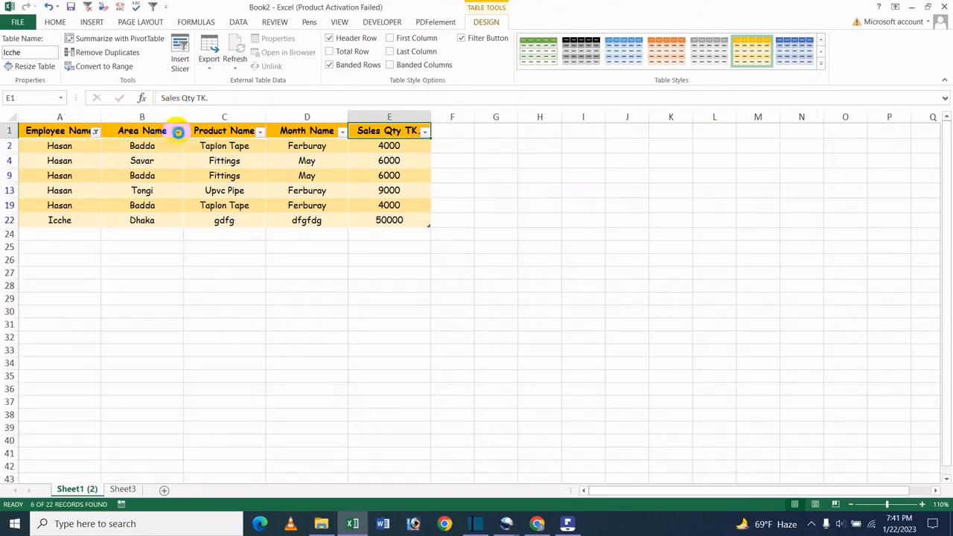
- Filter the Area Name column to show only Badda and Dhaka
{"action": "left_click", "coordinate": [178, 133]}
{"action": "left_click", "coordinate": [52, 253]}
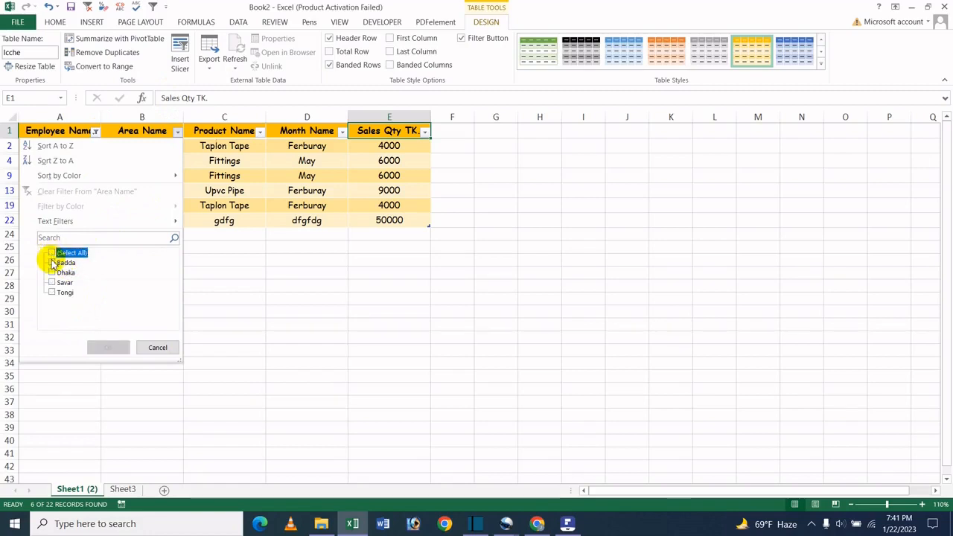
{"action": "left_click", "coordinate": [52, 263]}
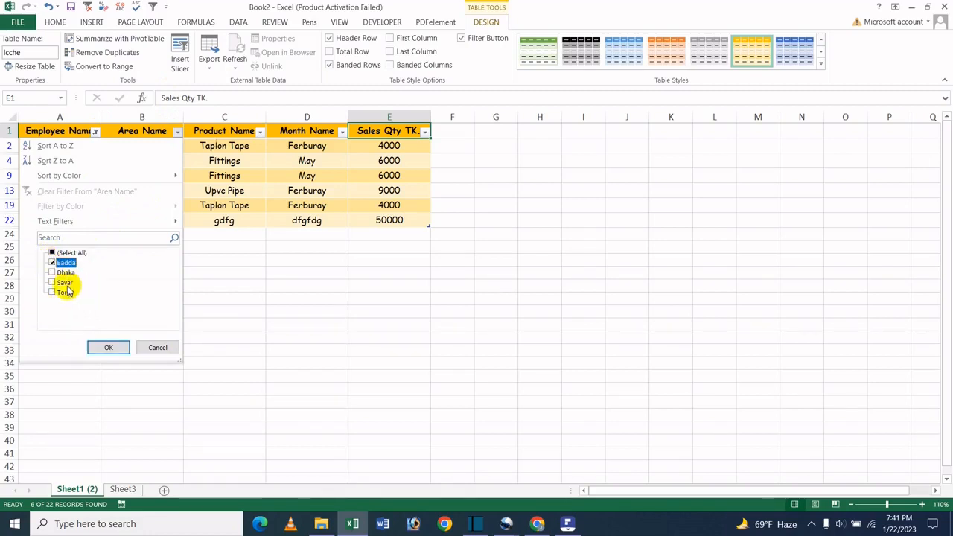
{"action": "left_click", "coordinate": [51, 272]}
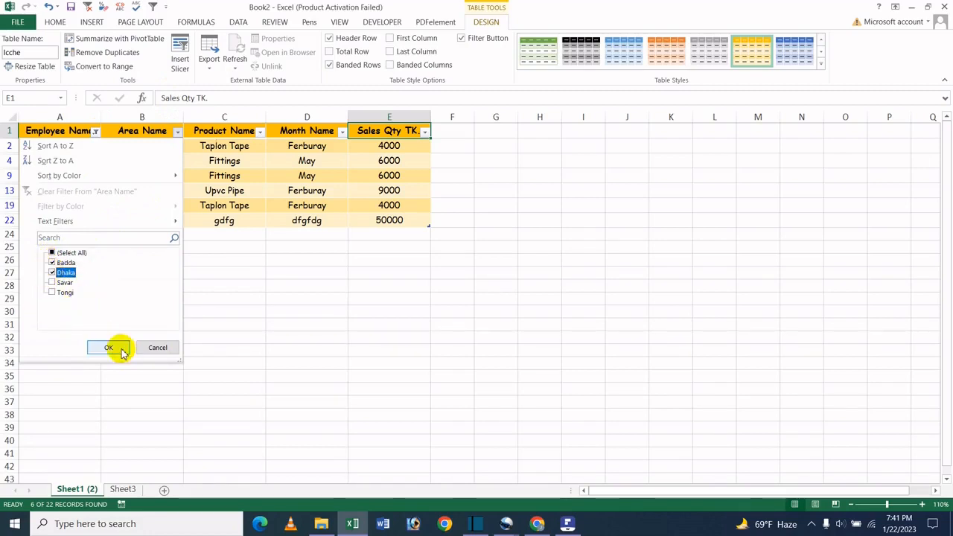
{"action": "left_click", "coordinate": [118, 348]}
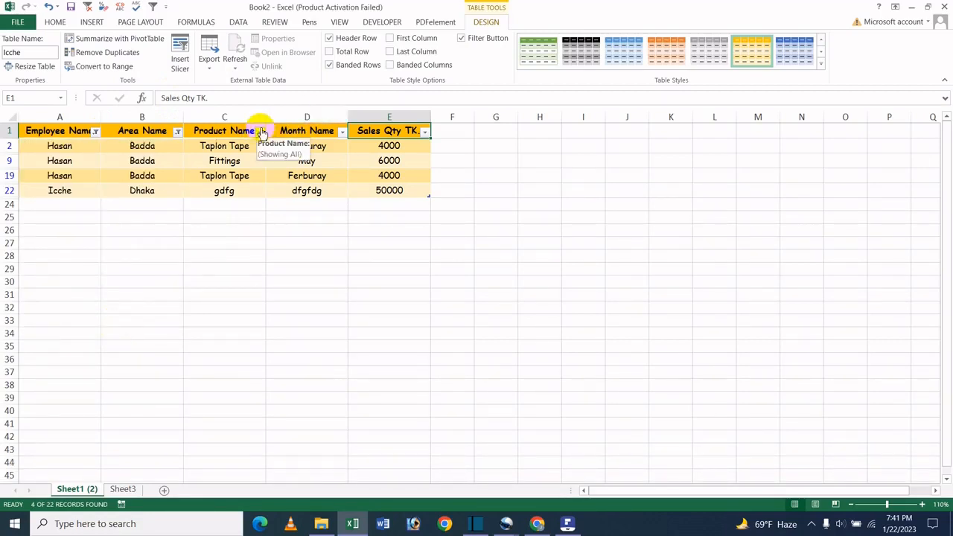
- Filter the Product Name column to show only gdfg and Taplon Tape
{"action": "left_click", "coordinate": [261, 132]}
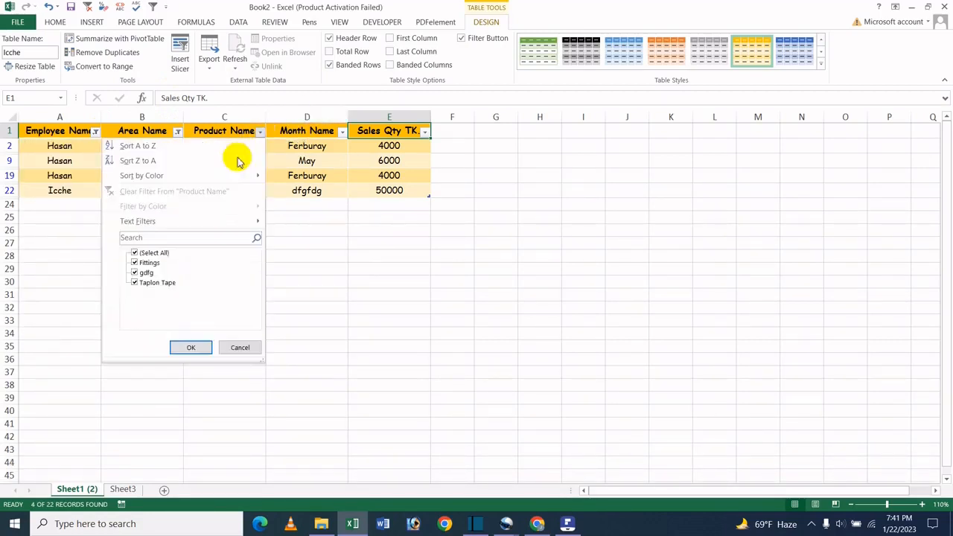
{"action": "left_click", "coordinate": [135, 254]}
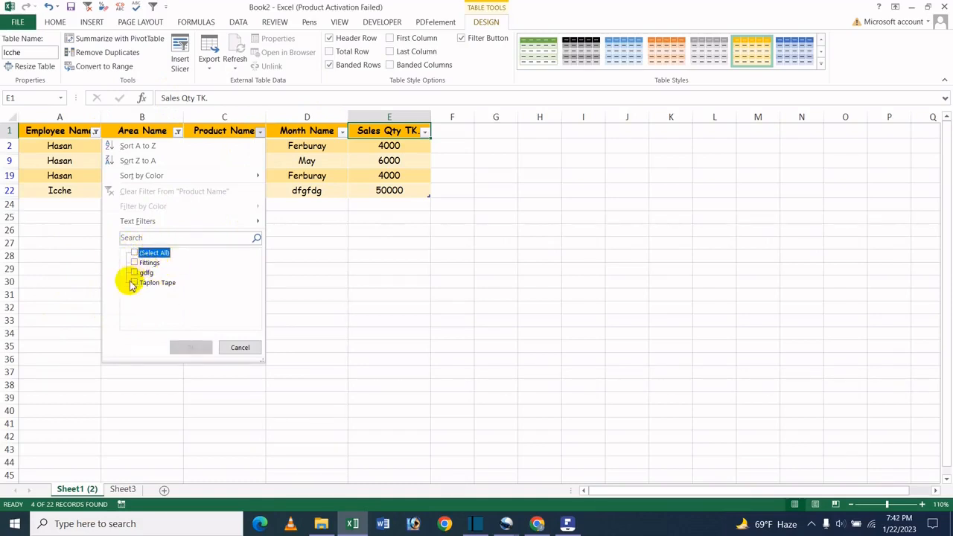
{"action": "left_click", "coordinate": [135, 283]}
{"action": "left_click", "coordinate": [135, 272]}
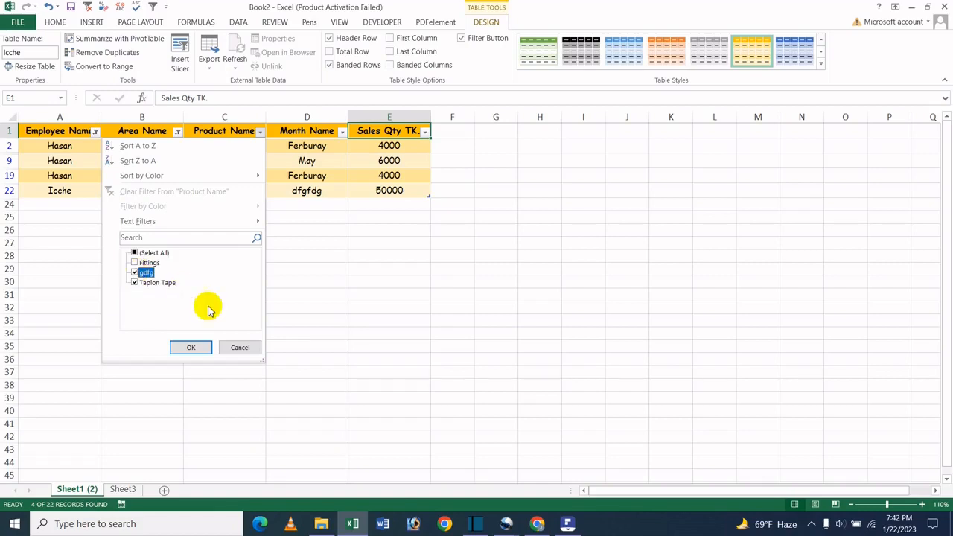
{"action": "left_click", "coordinate": [191, 347]}
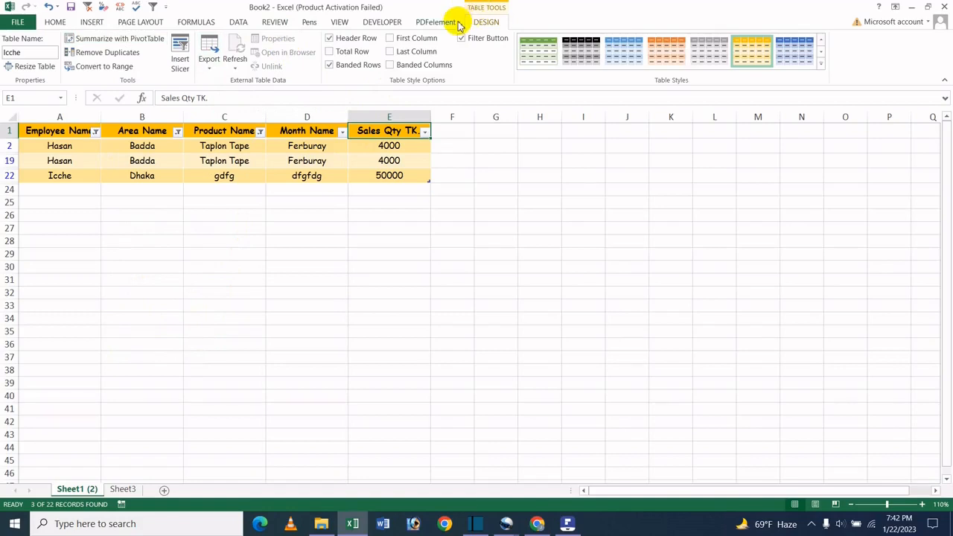
- Undo the Product Name filter and clear all remaining filters from the table
{"action": "key", "text": "ctrl+z"}
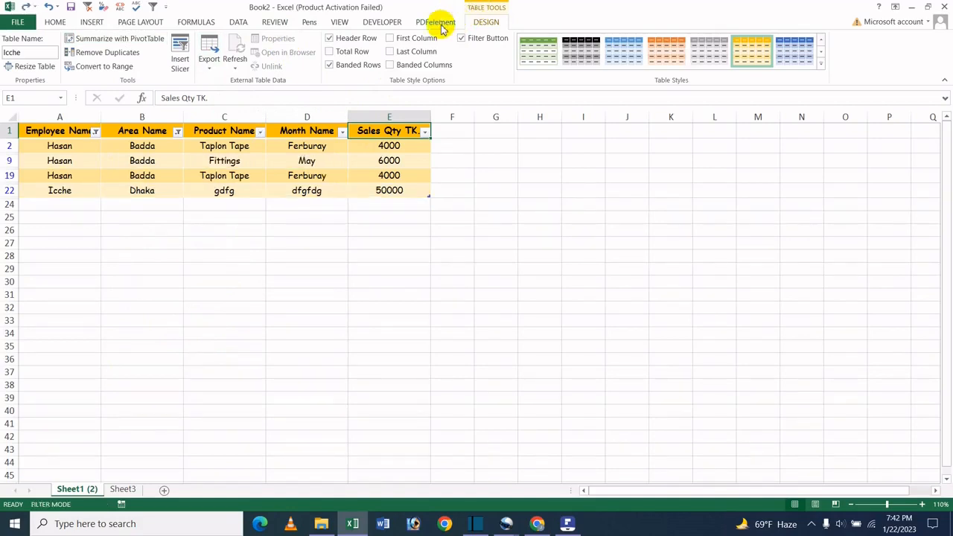
{"action": "left_click", "coordinate": [242, 23]}
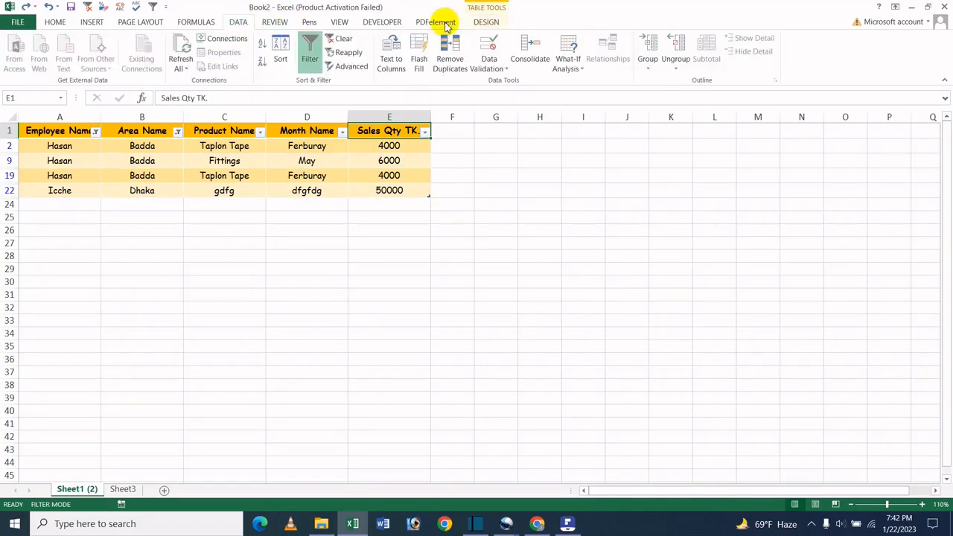
{"action": "left_click", "coordinate": [485, 22]}
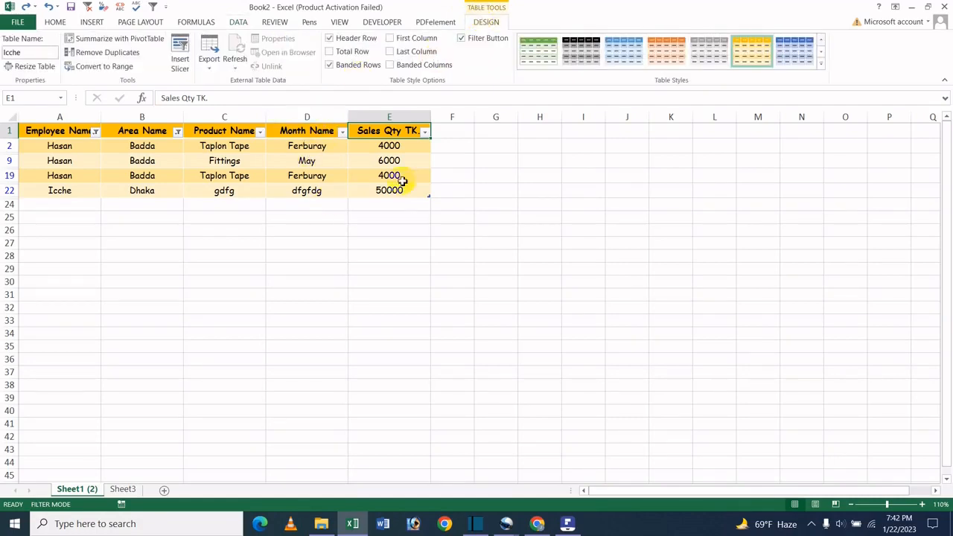
{"action": "left_click", "coordinate": [238, 21]}
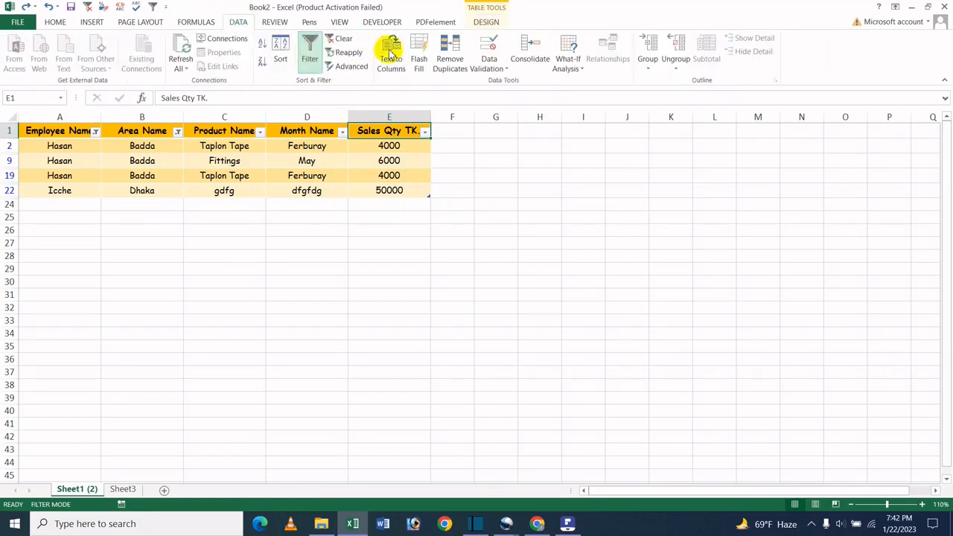
{"action": "left_click", "coordinate": [347, 39]}
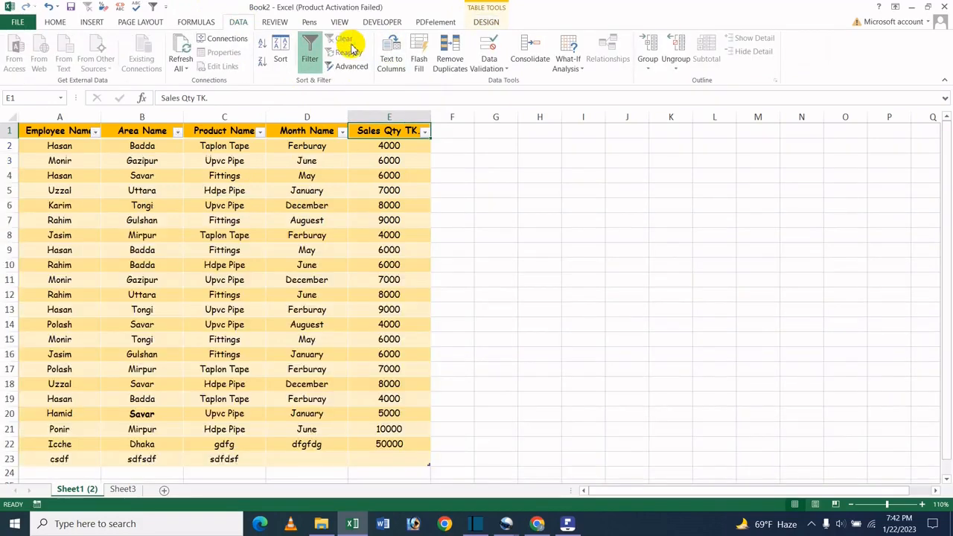
- Return to the table design tools and switch to the How To Use Insert Table In MS Excel - Bangla Tutorial.pdf document in PDFelement
{"action": "left_click", "coordinate": [488, 21]}
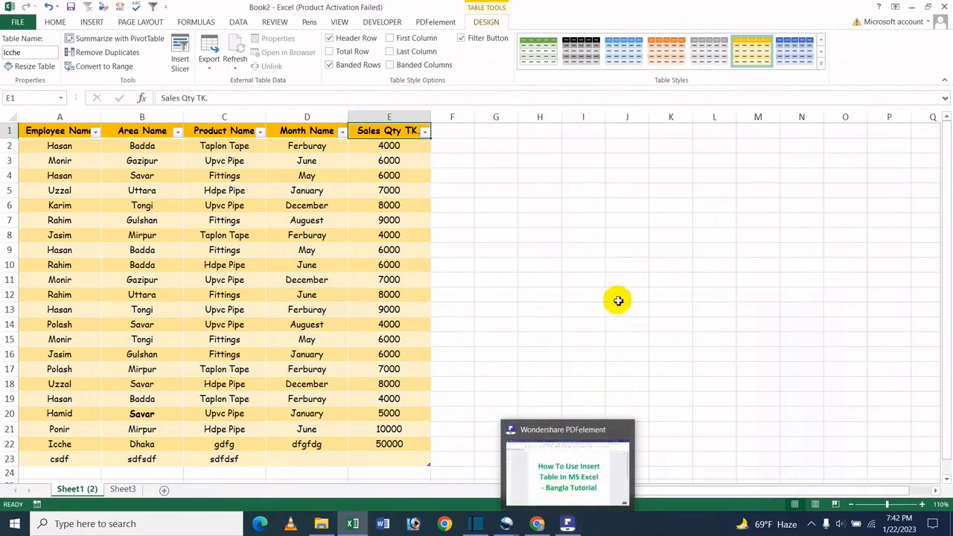
{"action": "left_click", "coordinate": [569, 524]}
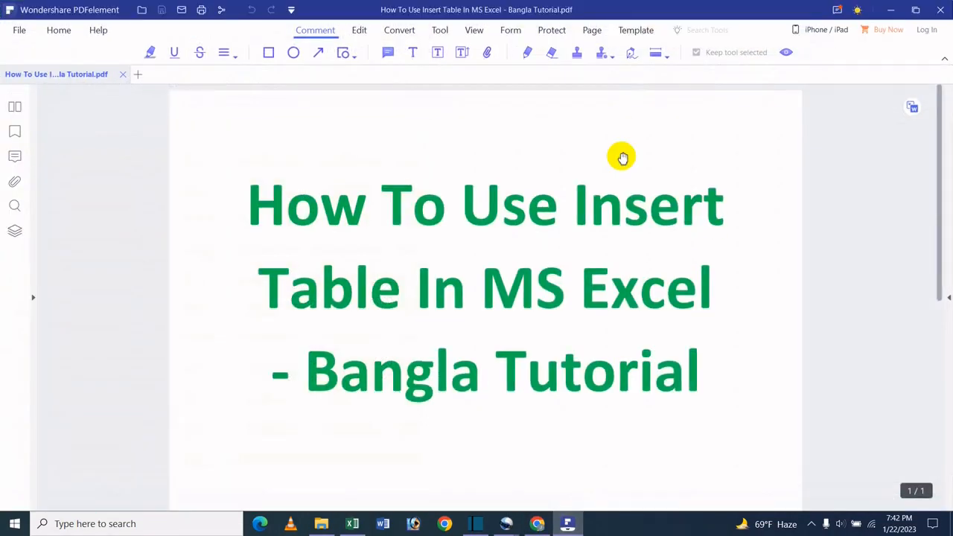